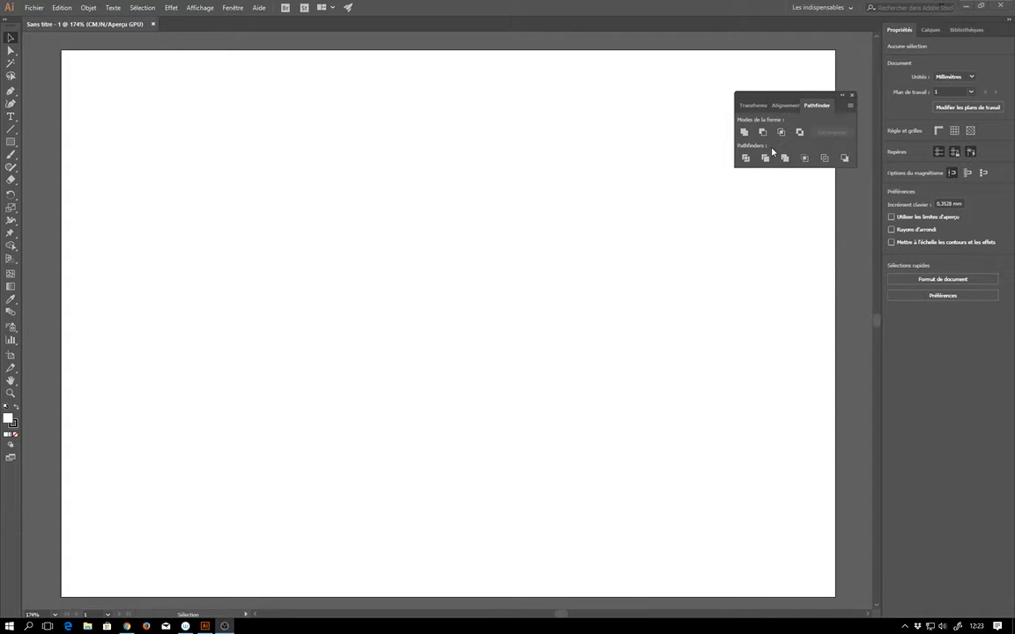
Draw a square about 20 mm wide, centred on the middle of the artboard
{"action": "left_click", "coordinate": [11, 142]}
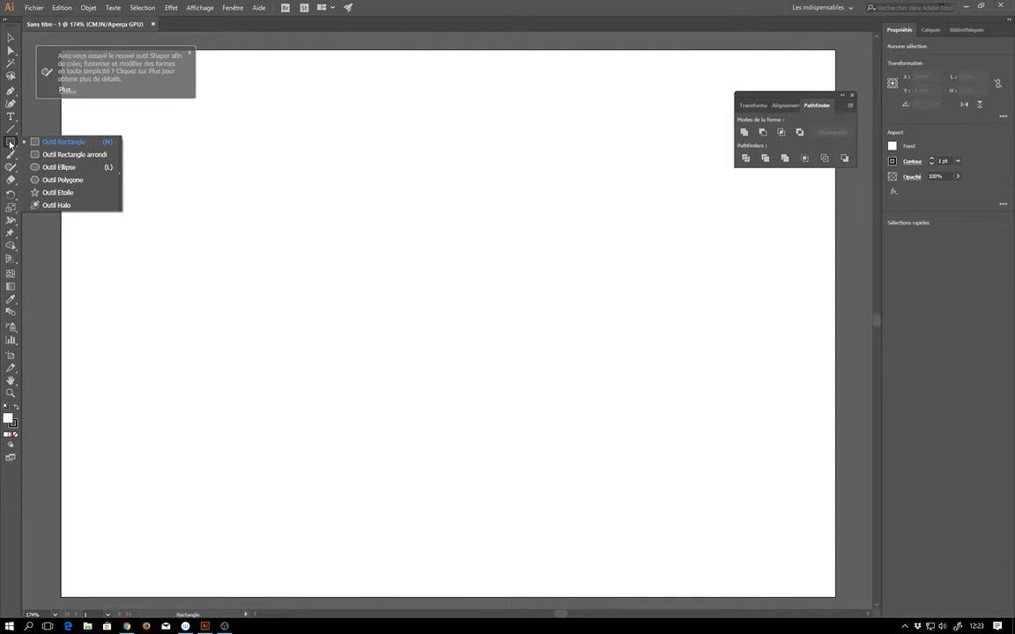
{"action": "left_click", "coordinate": [189, 54]}
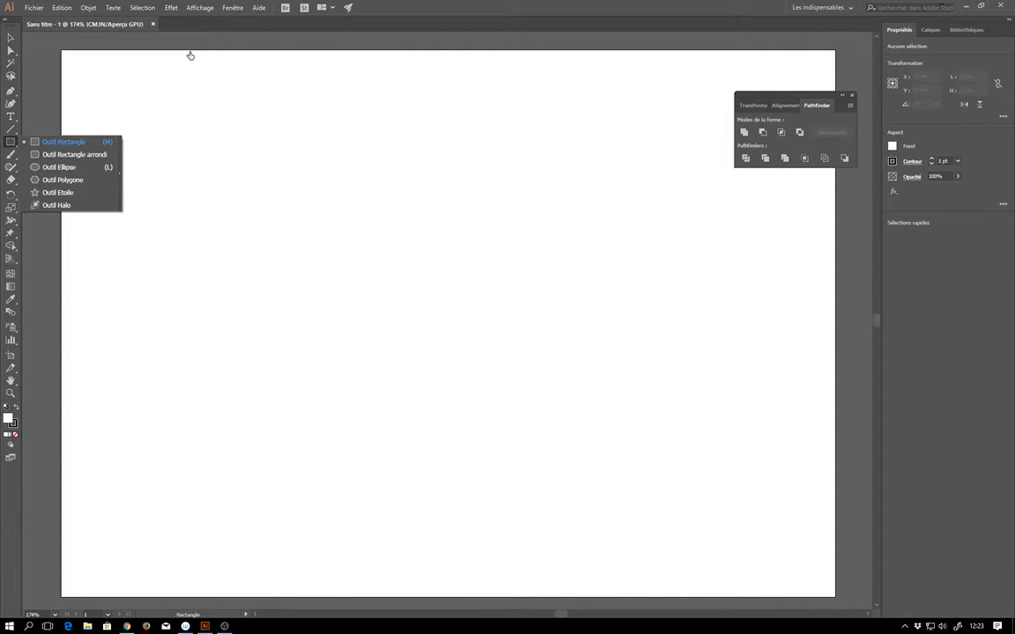
{"action": "left_click", "coordinate": [72, 144]}
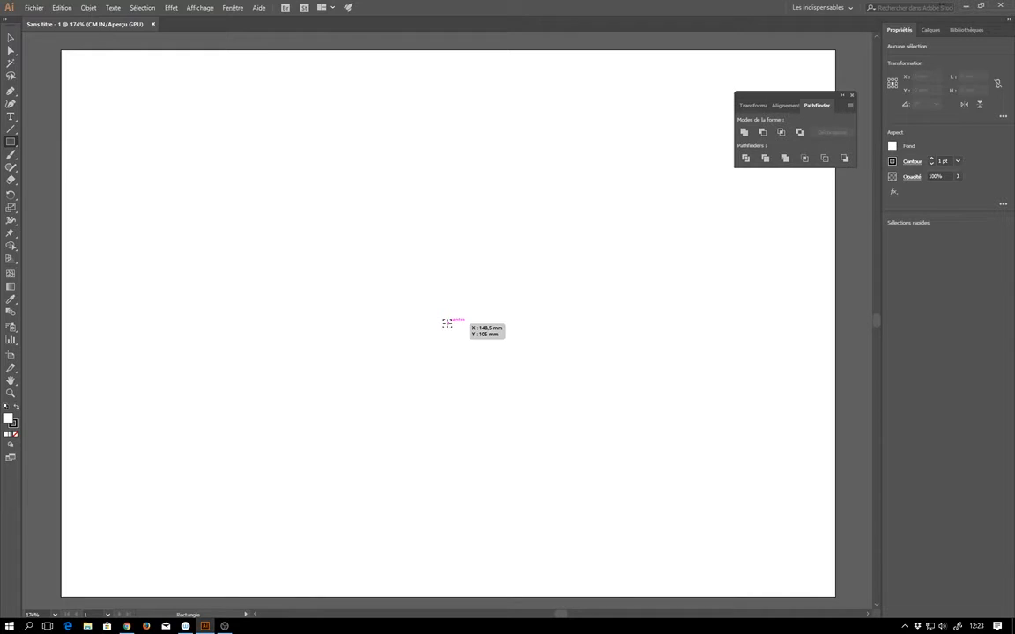
{"action": "left_click_drag", "start_coordinate": [448, 324], "coordinate": [475, 350]}
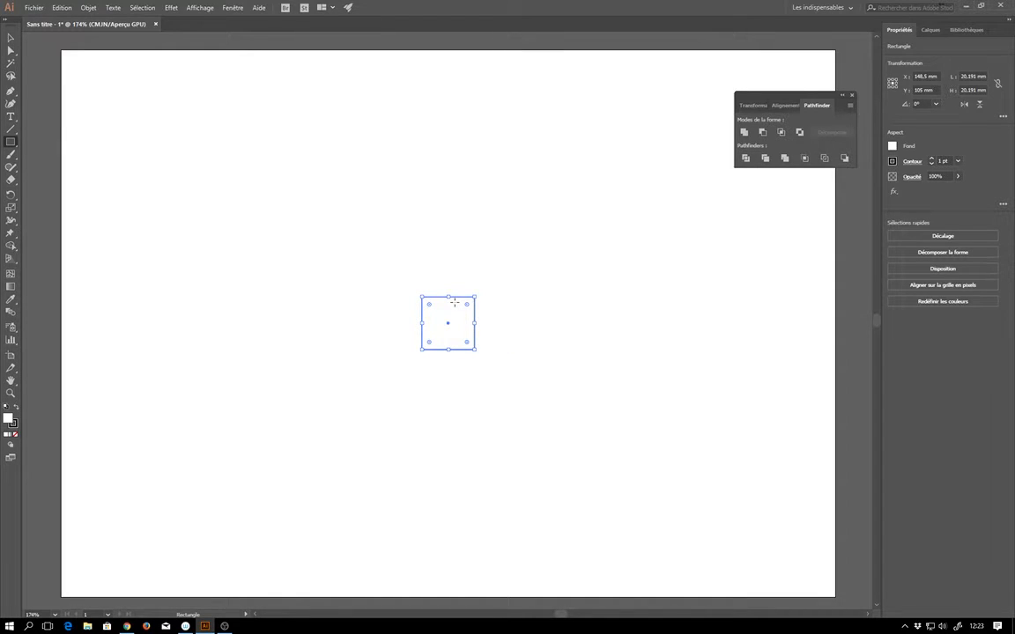
Rotate the square by 45° and move it straight up until its lowest corner sits on the artboard's centre
{"action": "right_click", "coordinate": [455, 302]}
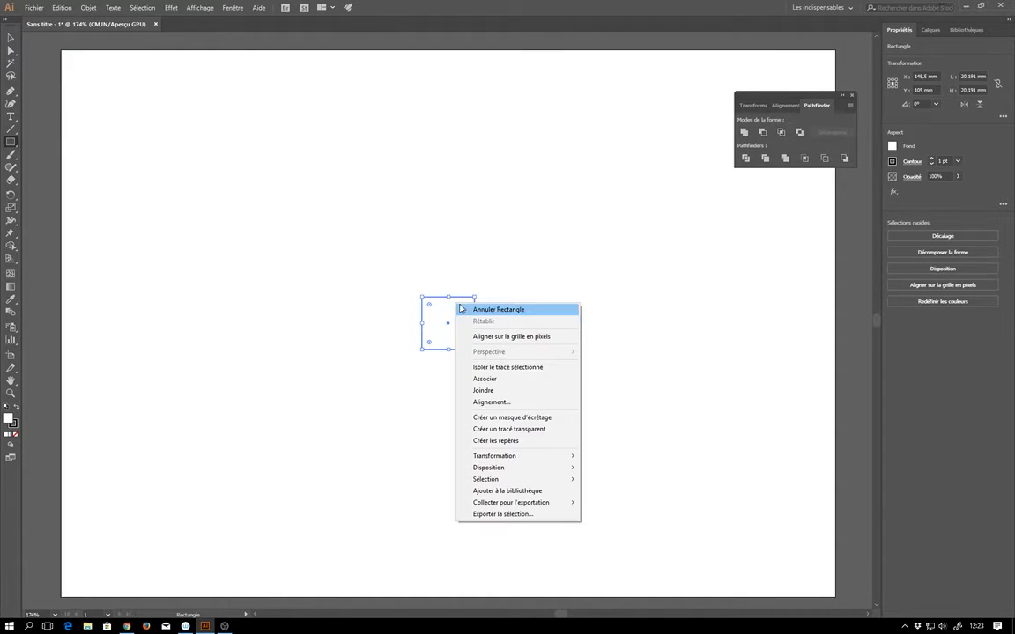
{"action": "mouse_move", "coordinate": [465, 458]}
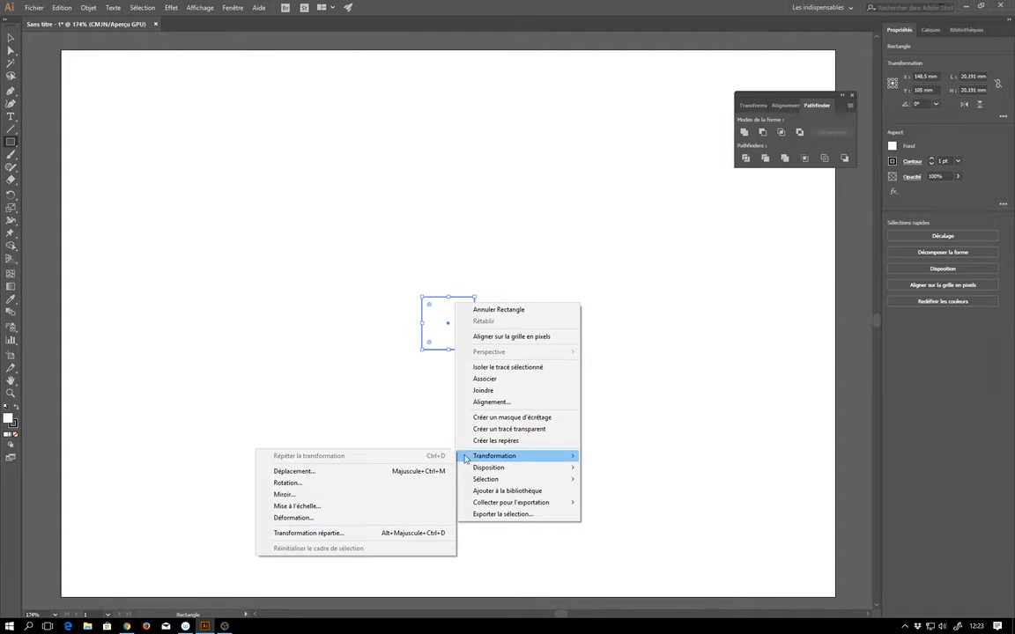
{"action": "left_click", "coordinate": [323, 485]}
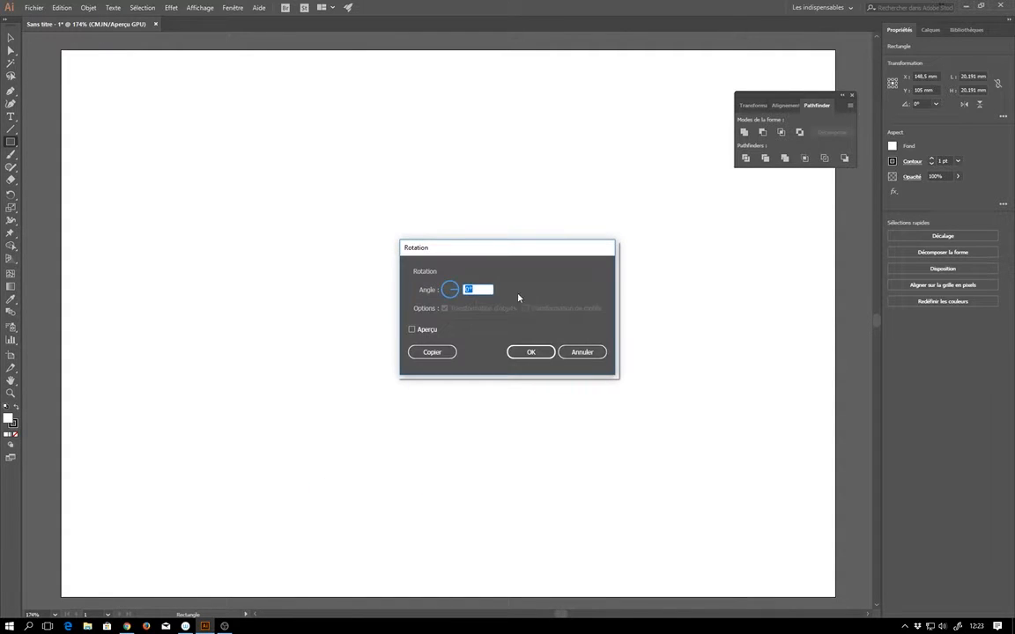
{"action": "type", "text": "45"}
{"action": "left_click", "coordinate": [530, 353]}
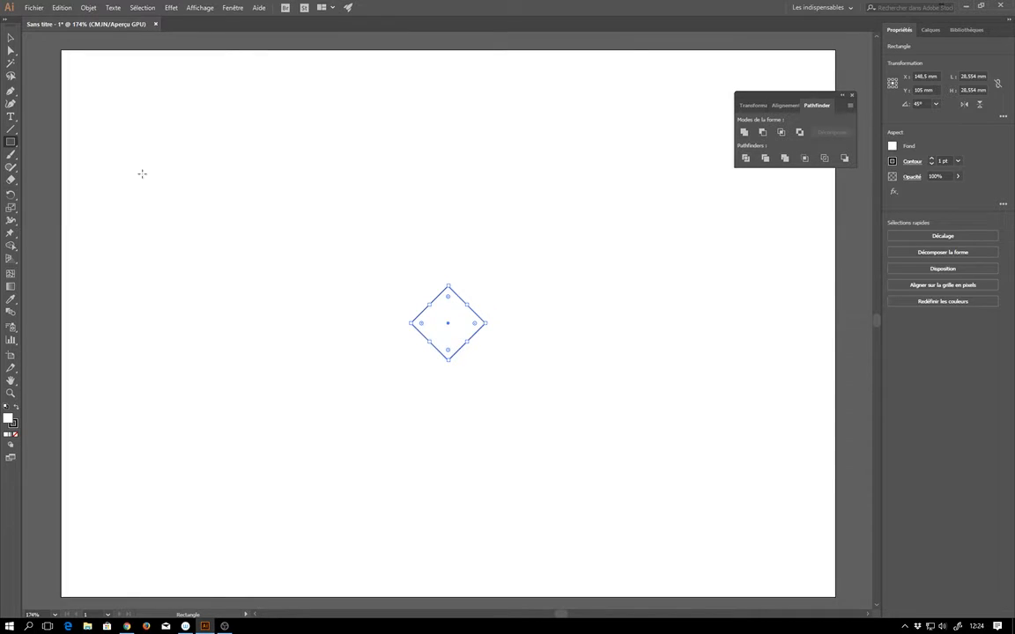
{"action": "left_click", "coordinate": [11, 38]}
{"action": "left_click_drag", "start_coordinate": [455, 295], "coordinate": [454, 260]}
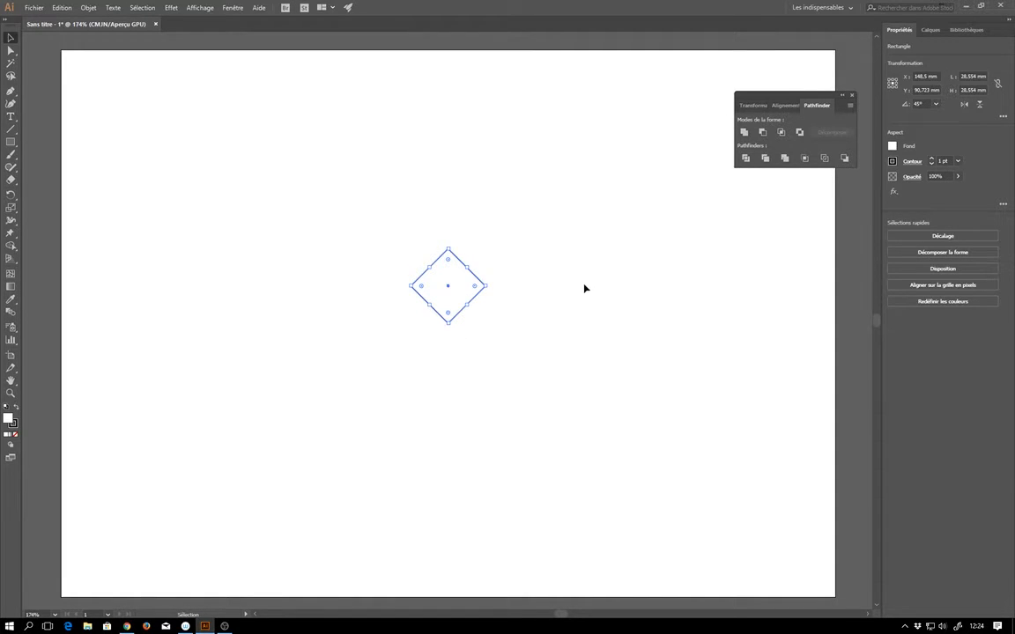
Pull only the diamond's top anchor point straight up to form a narrow kite about 90 mm tall
{"action": "left_click", "coordinate": [11, 53]}
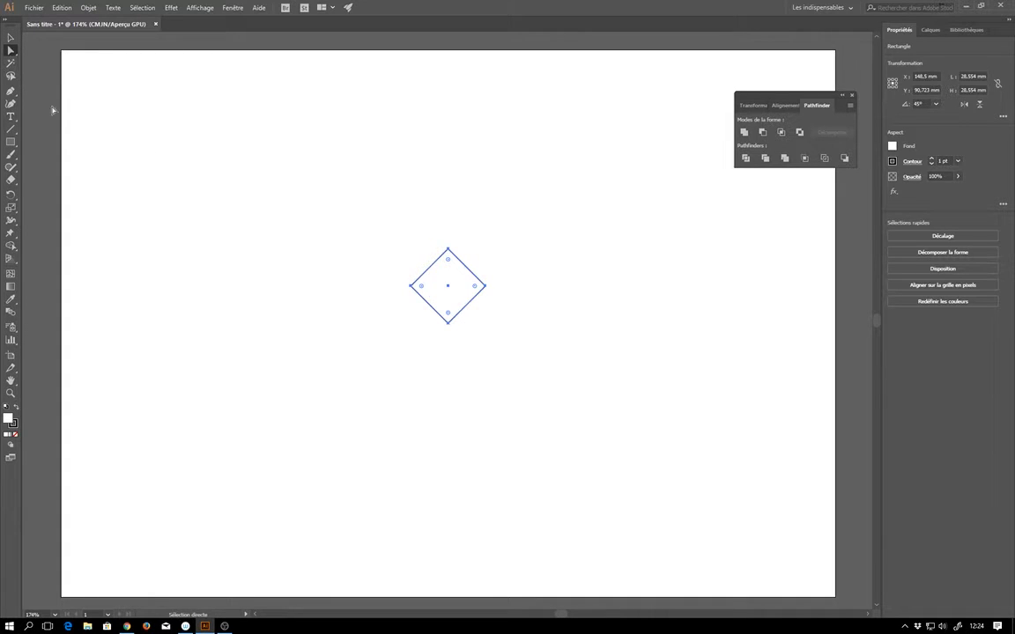
{"action": "left_click", "coordinate": [450, 250]}
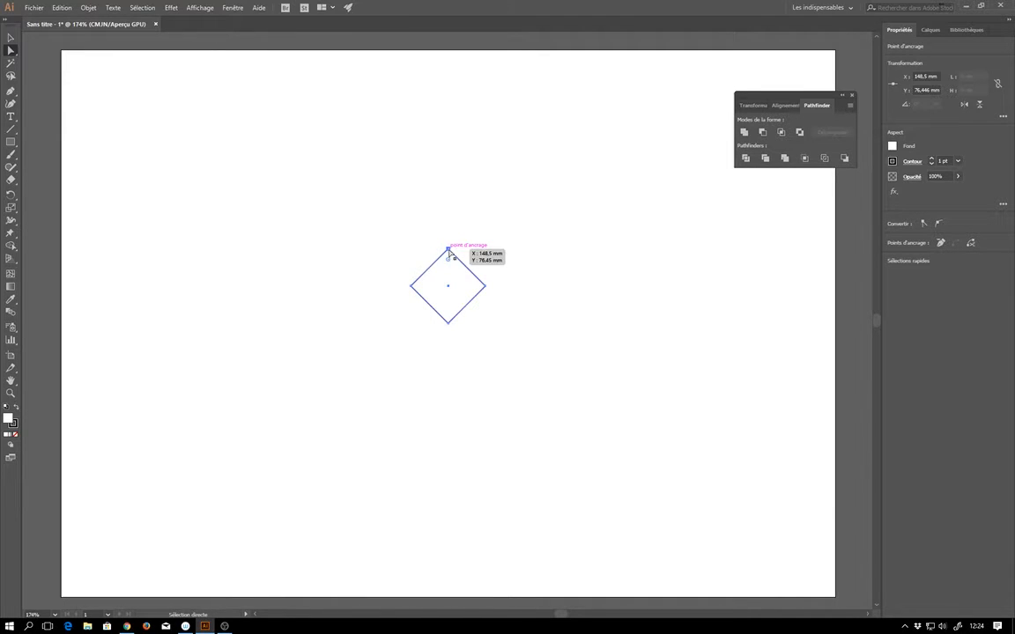
{"action": "left_click_drag", "start_coordinate": [448, 251], "coordinate": [449, 90]}
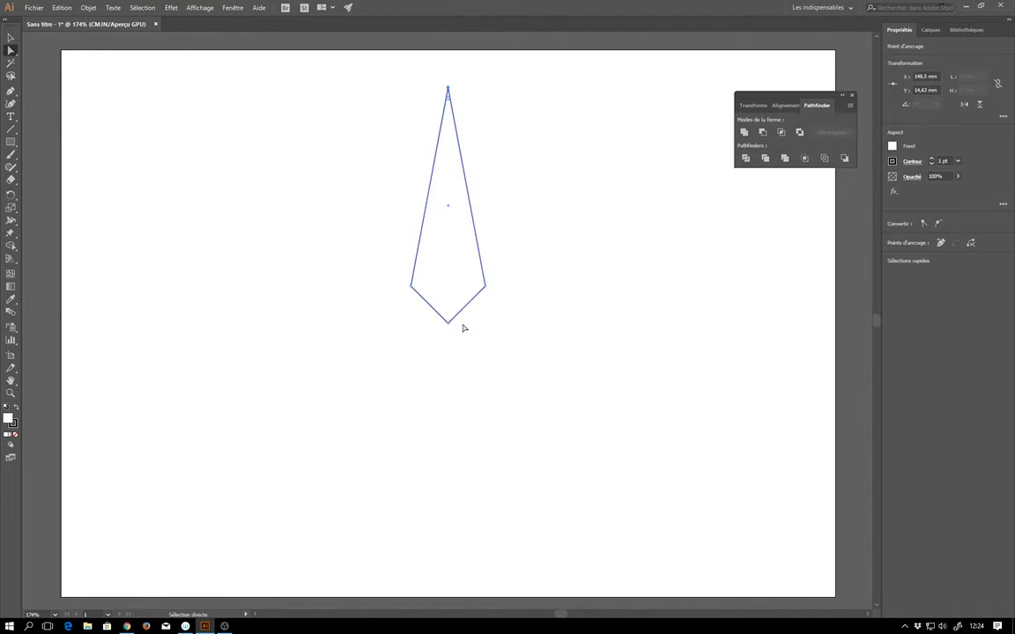
{"action": "left_click", "coordinate": [10, 39]}
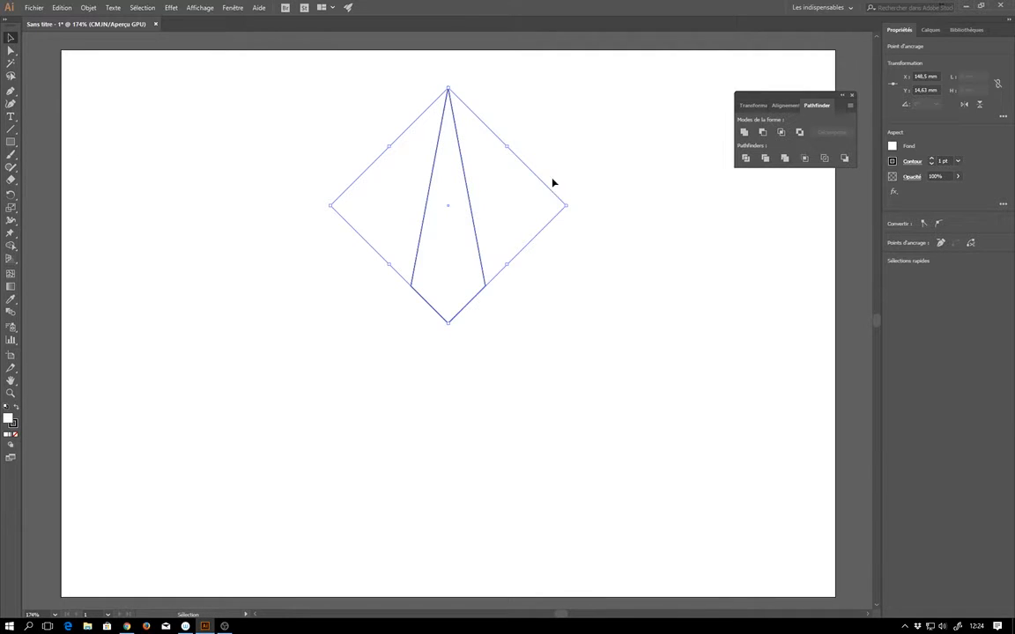
{"action": "left_click", "coordinate": [520, 180]}
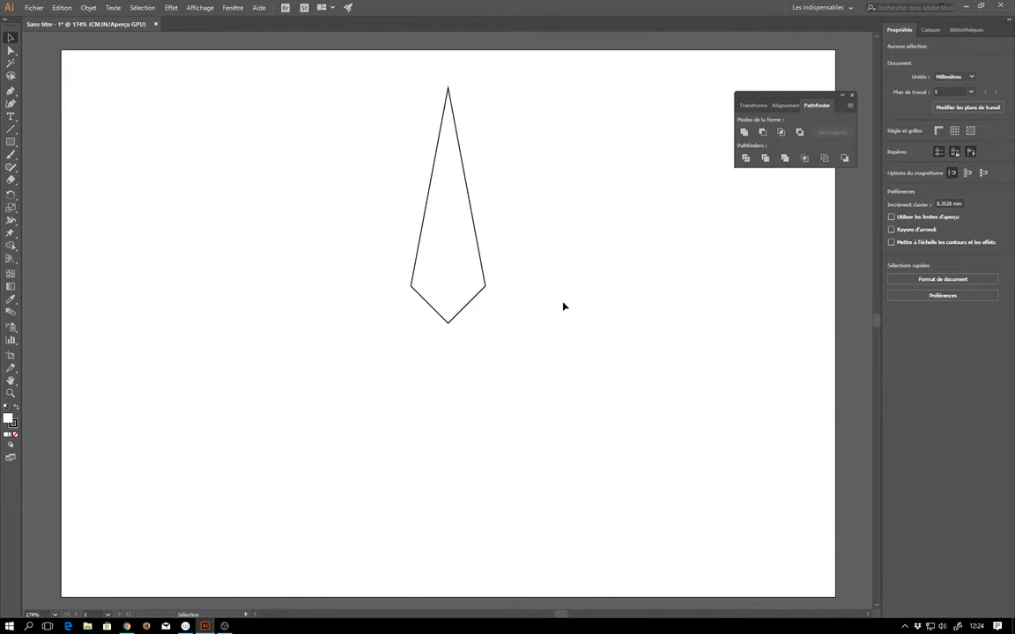
Draw a rectangle about 103 mm tall over the kite's right half, with its left edge on the kite's vertical axis
{"action": "left_click_drag", "start_coordinate": [11, 144], "coordinate": [32, 131]}
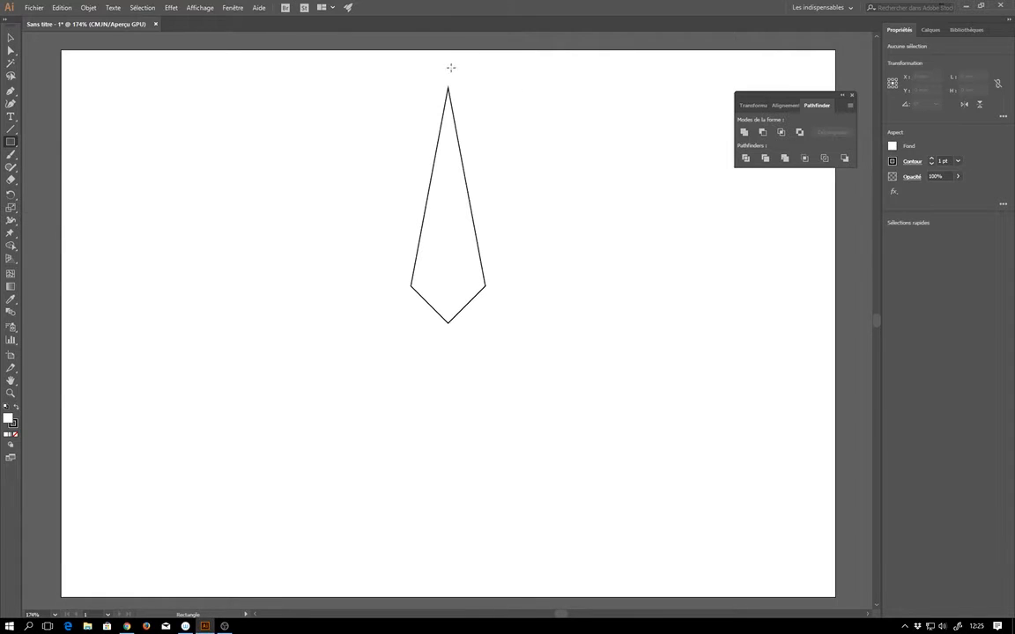
{"action": "left_click_drag", "start_coordinate": [447, 74], "coordinate": [522, 341]}
{"action": "key", "text": "v"}
{"action": "left_click", "coordinate": [318, 132]}
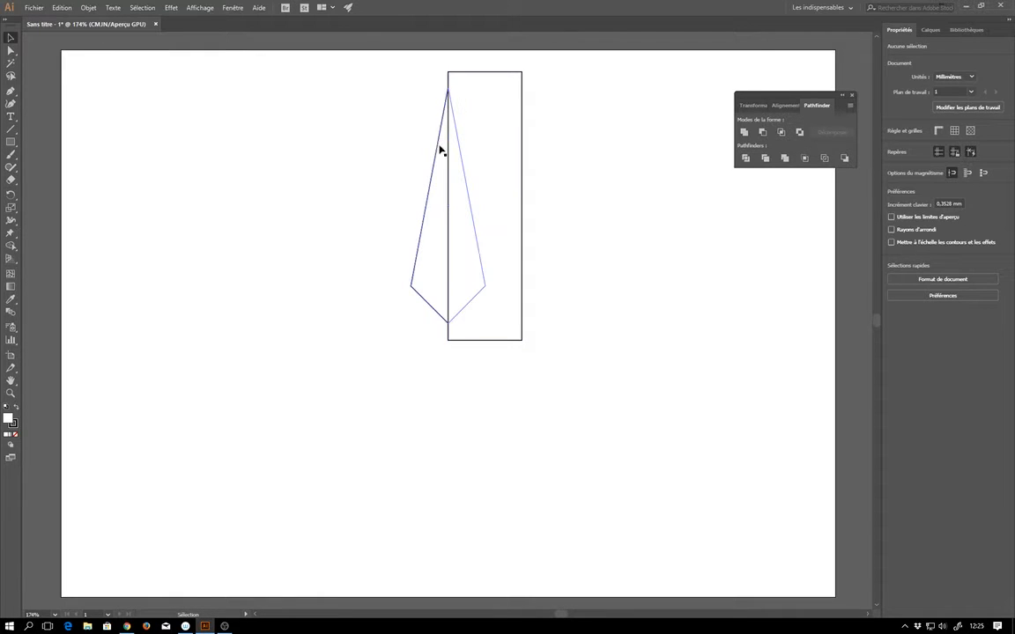
Split the kite and the overlapping rectangle into separate pieces with the Pathfinder Division operation
{"action": "left_click", "coordinate": [438, 148]}
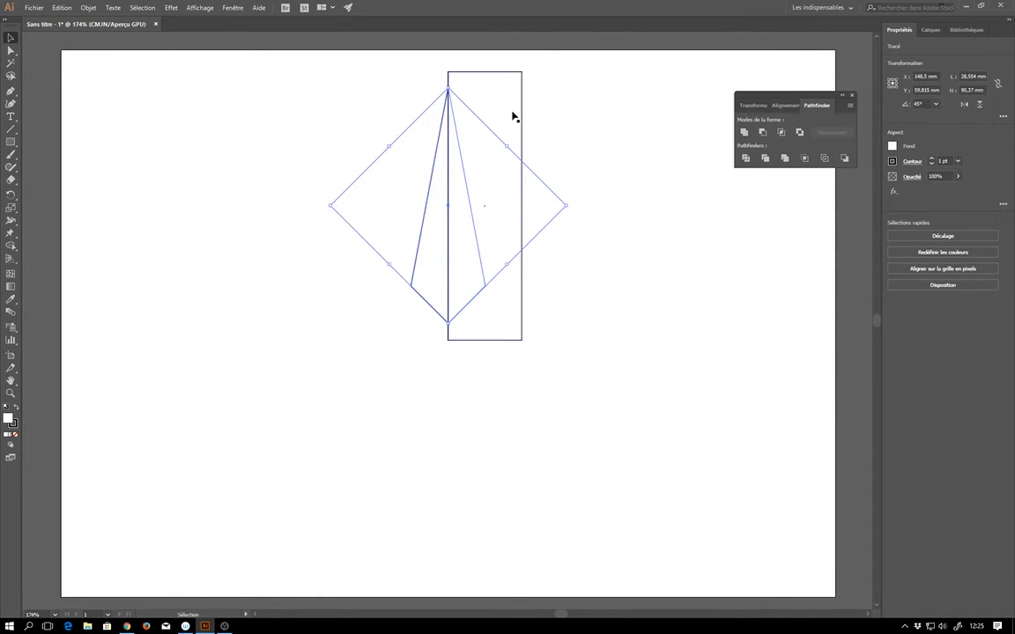
{"action": "left_click", "coordinate": [514, 116], "text": "shift"}
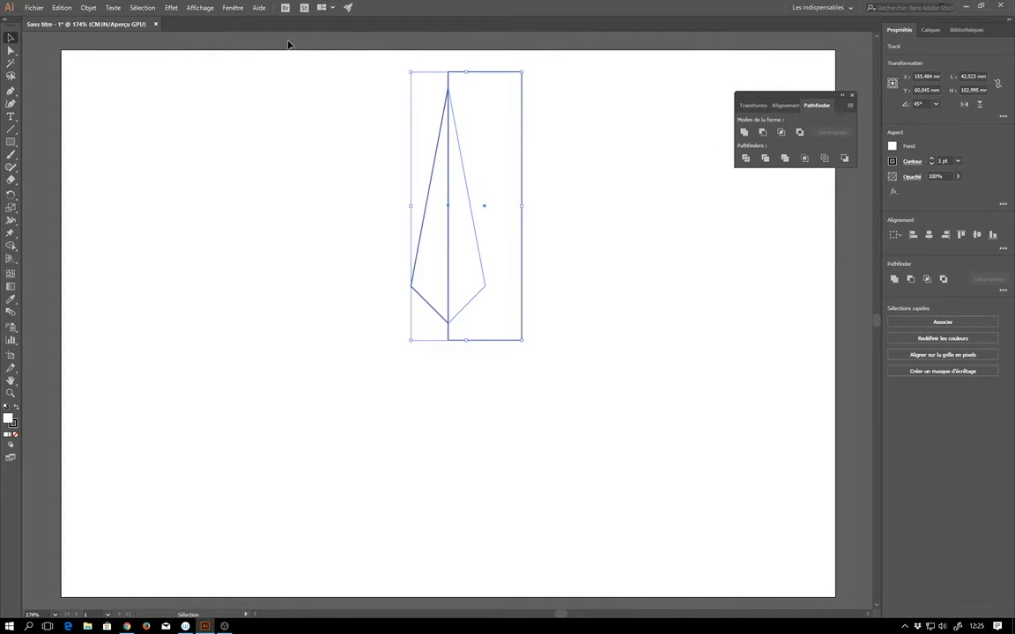
{"action": "left_click", "coordinate": [231, 8]}
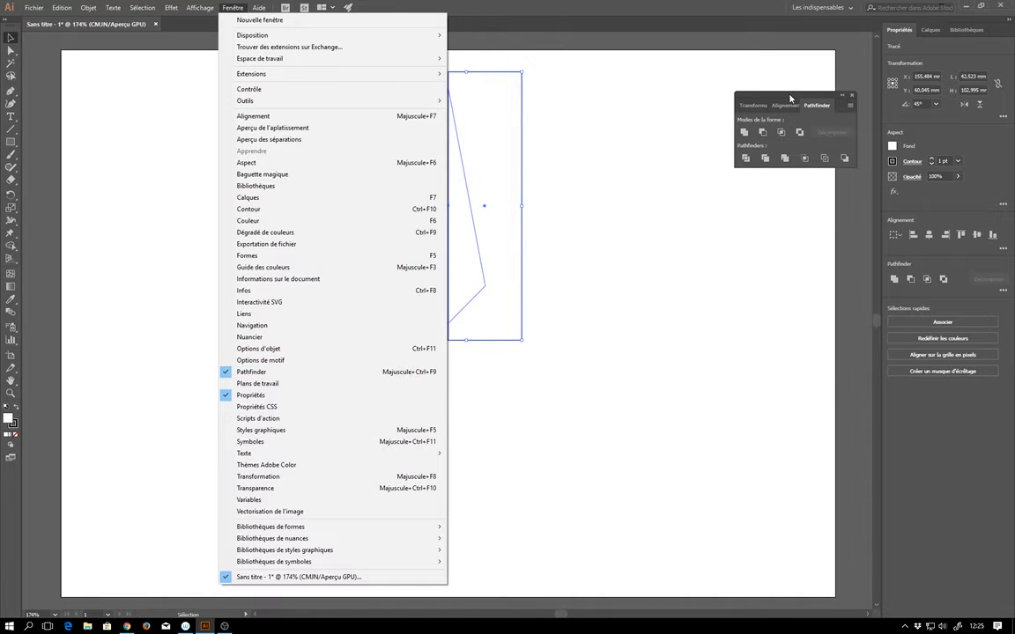
{"action": "left_click", "coordinate": [809, 117]}
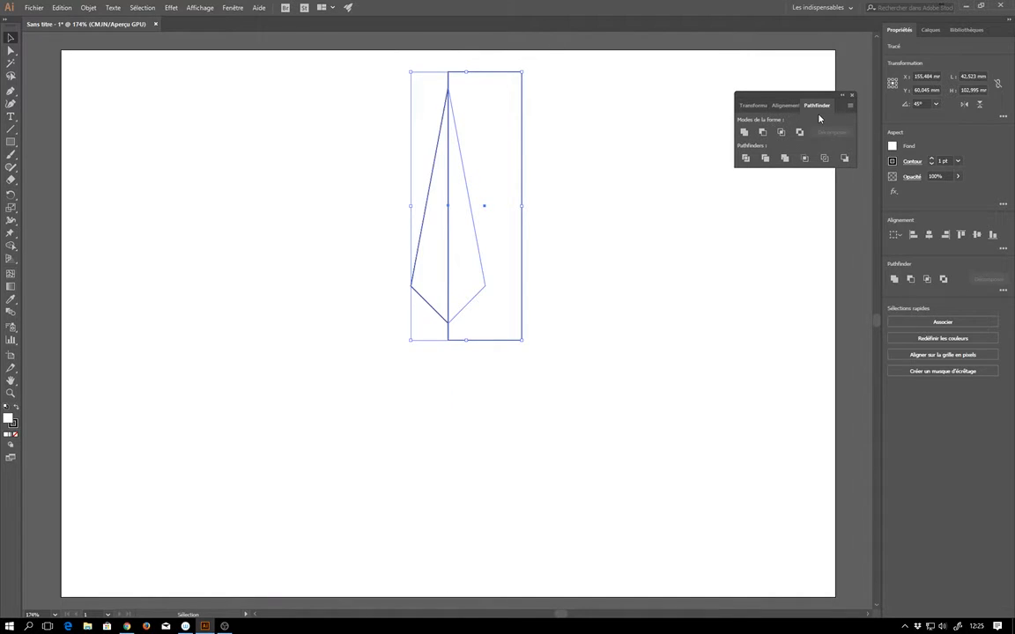
{"action": "left_click", "coordinate": [745, 160]}
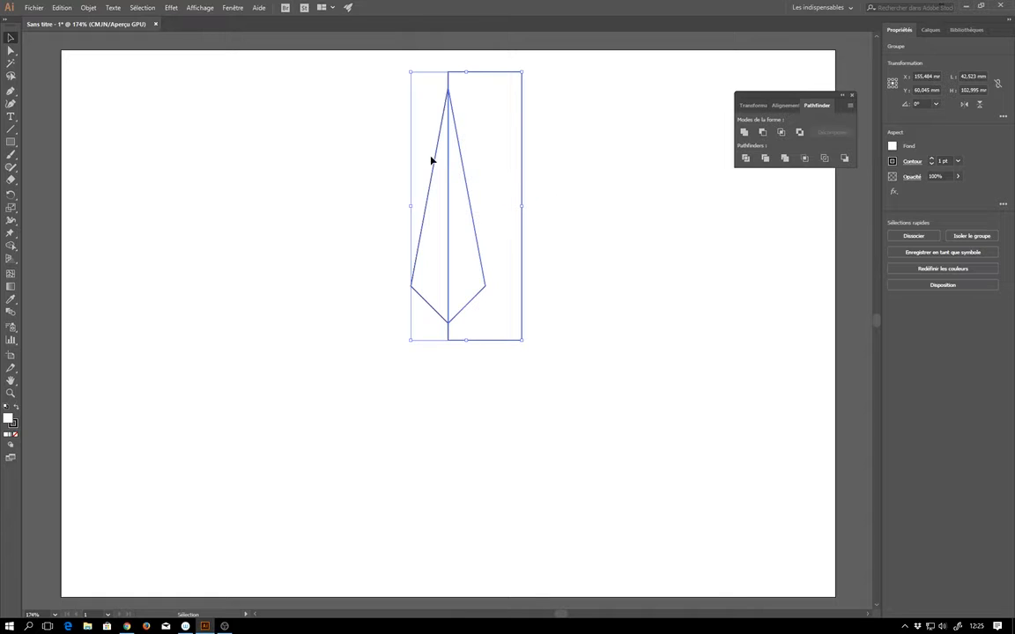
{"action": "left_click", "coordinate": [610, 156]}
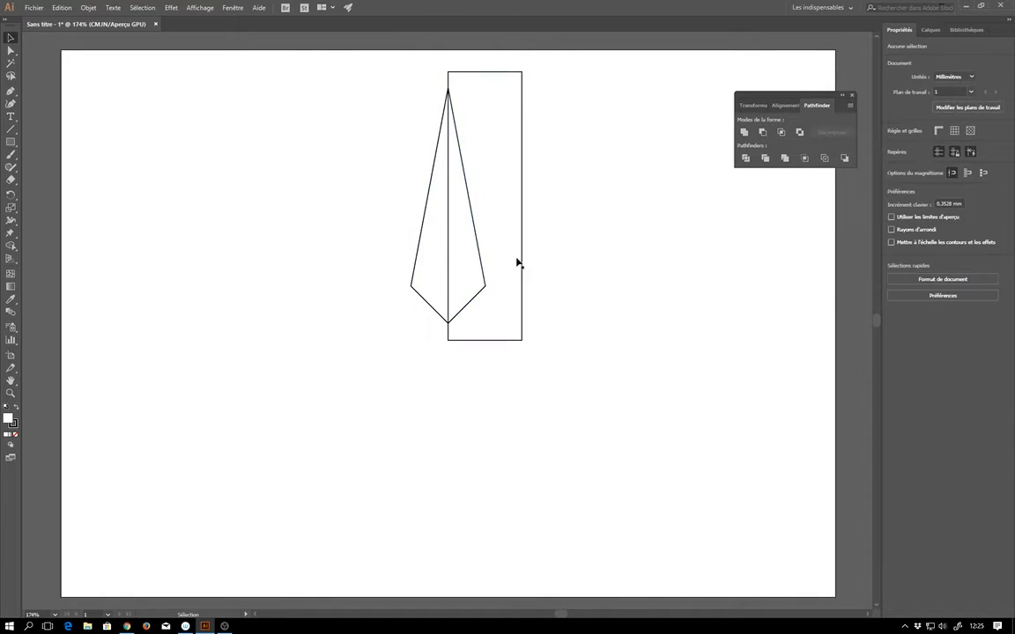
Ungroup the divided shapes and delete the leftover part of the rectangle outside the kite
{"action": "left_click", "coordinate": [436, 256]}
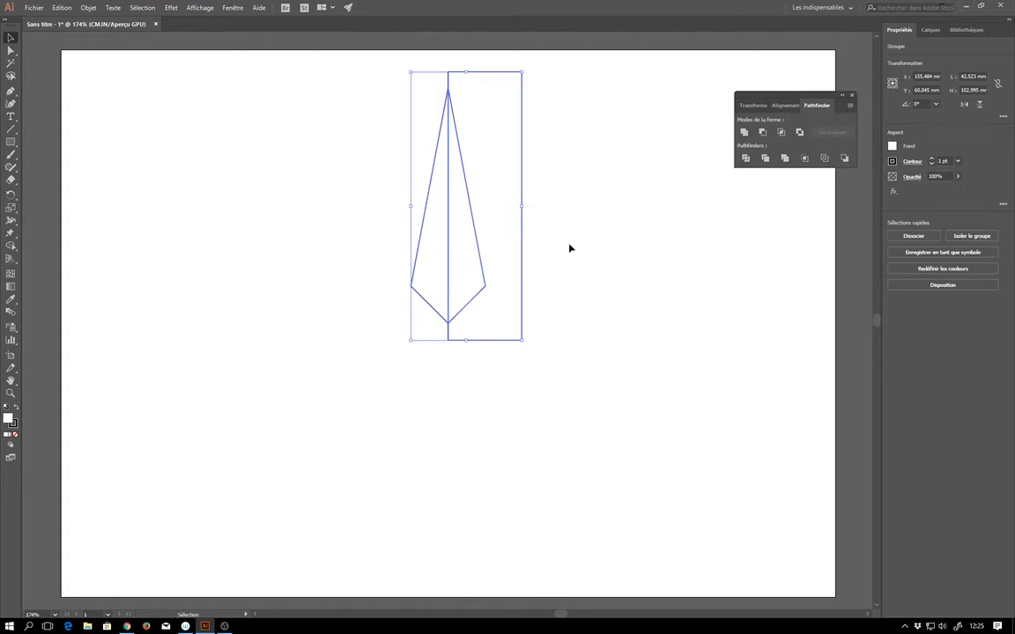
{"action": "left_click", "coordinate": [354, 182]}
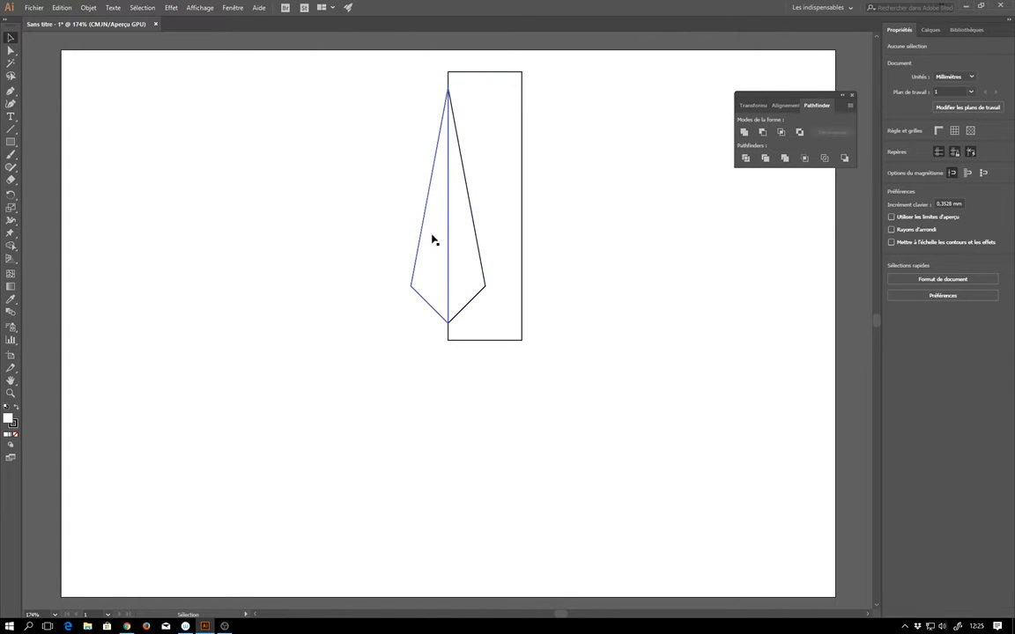
{"action": "left_click", "coordinate": [508, 183]}
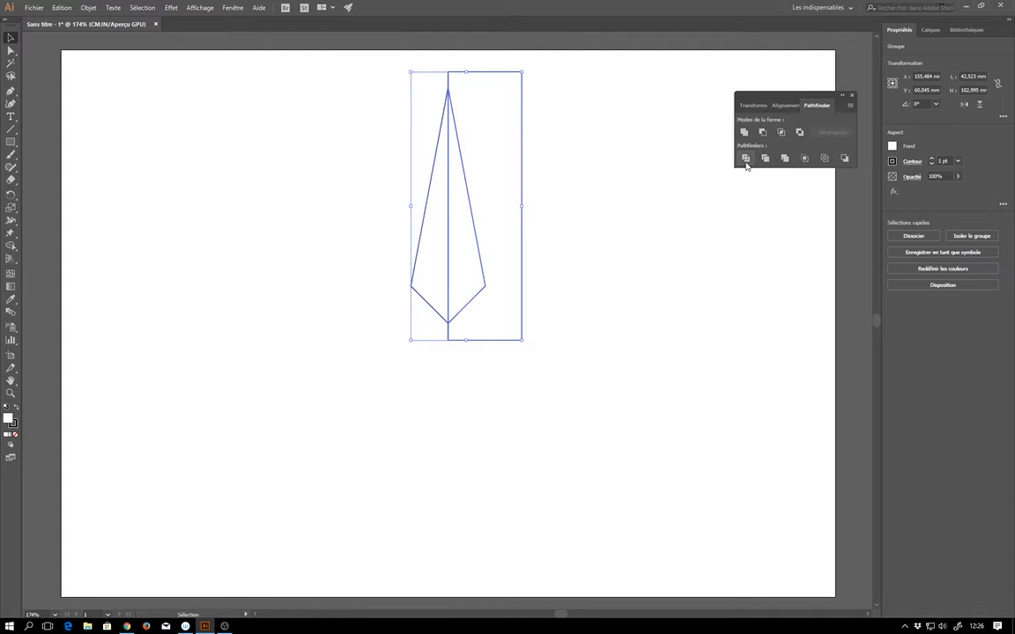
{"action": "right_click", "coordinate": [461, 273]}
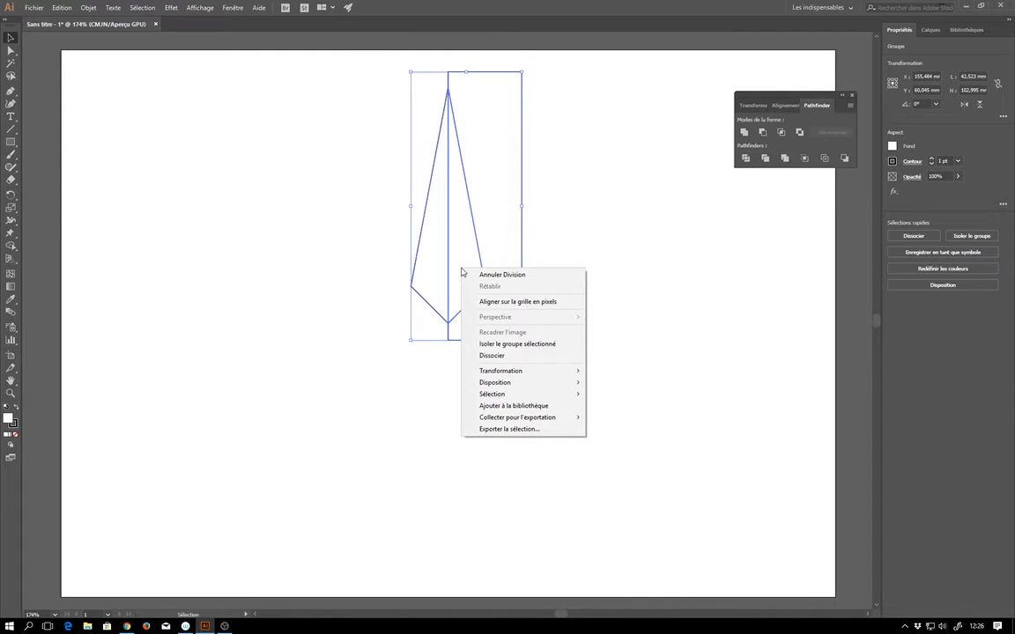
{"action": "left_click", "coordinate": [493, 356]}
{"action": "left_click", "coordinate": [572, 308]}
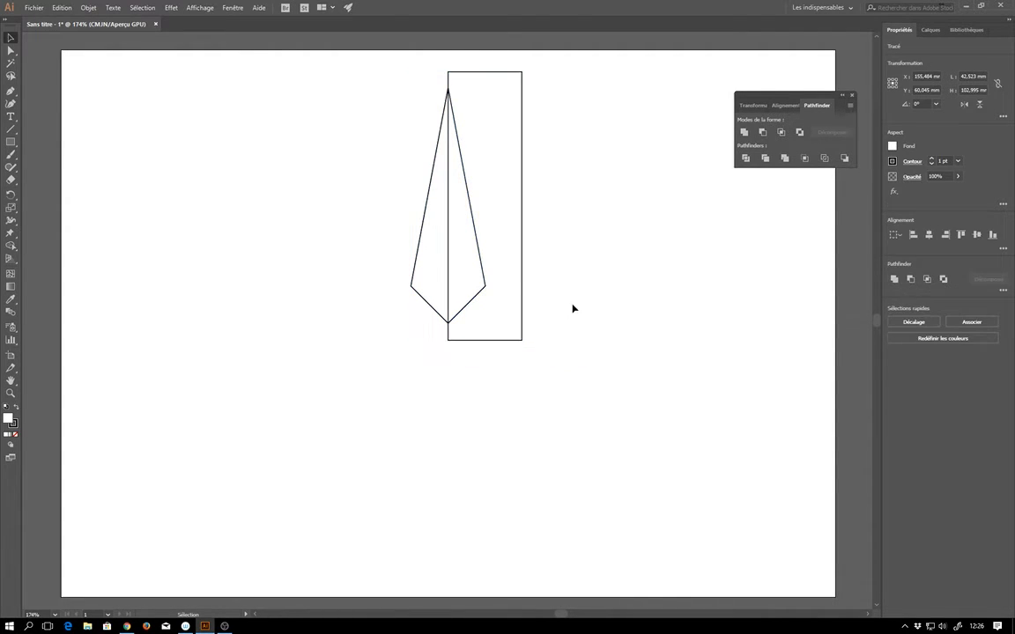
{"action": "left_click", "coordinate": [515, 267]}
{"action": "key", "text": "Delete"}
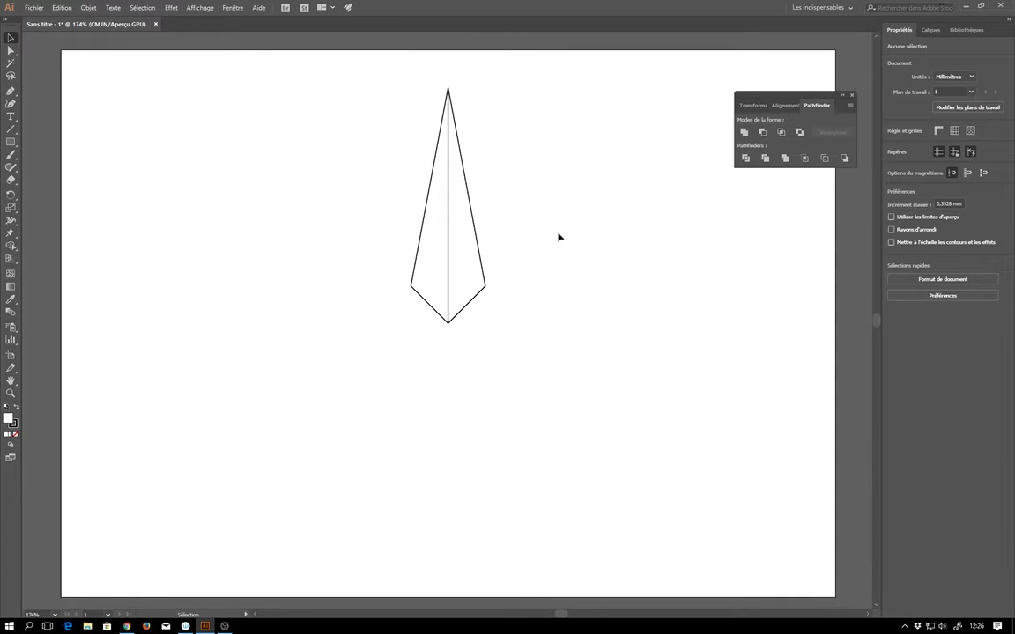
Fill the right half of the kite with the Magenta CMJN swatch
{"action": "left_click", "coordinate": [469, 241]}
{"action": "left_click", "coordinate": [438, 234]}
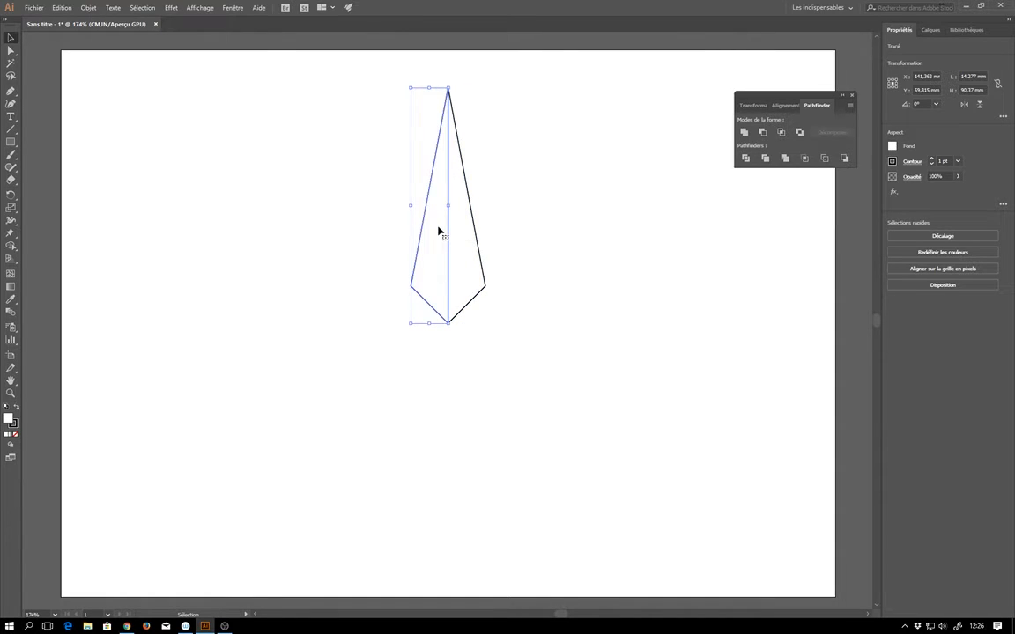
{"action": "left_click", "coordinate": [456, 212]}
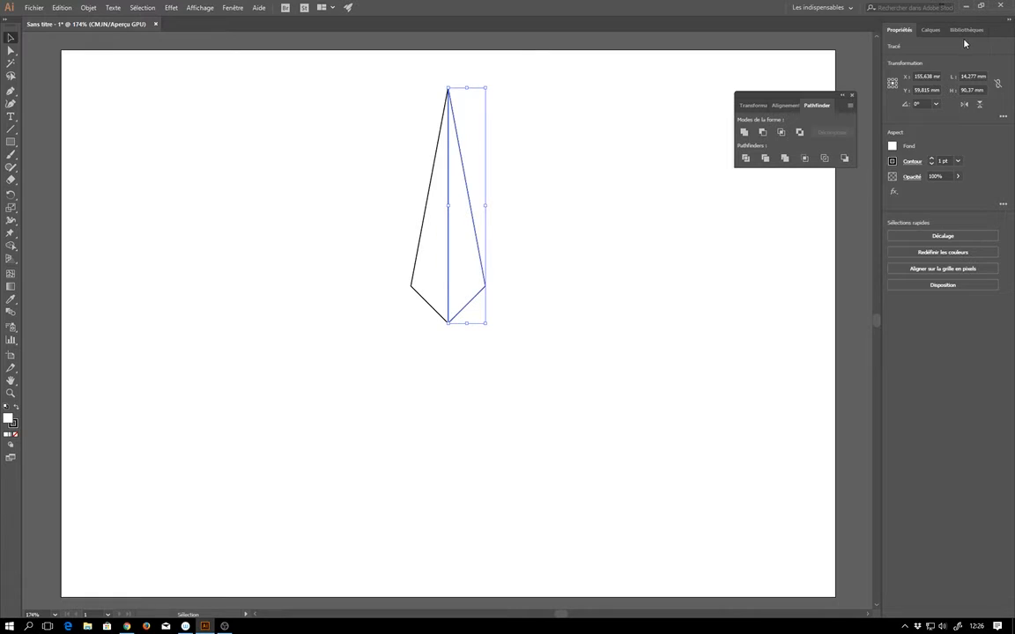
{"action": "left_click", "coordinate": [233, 7]}
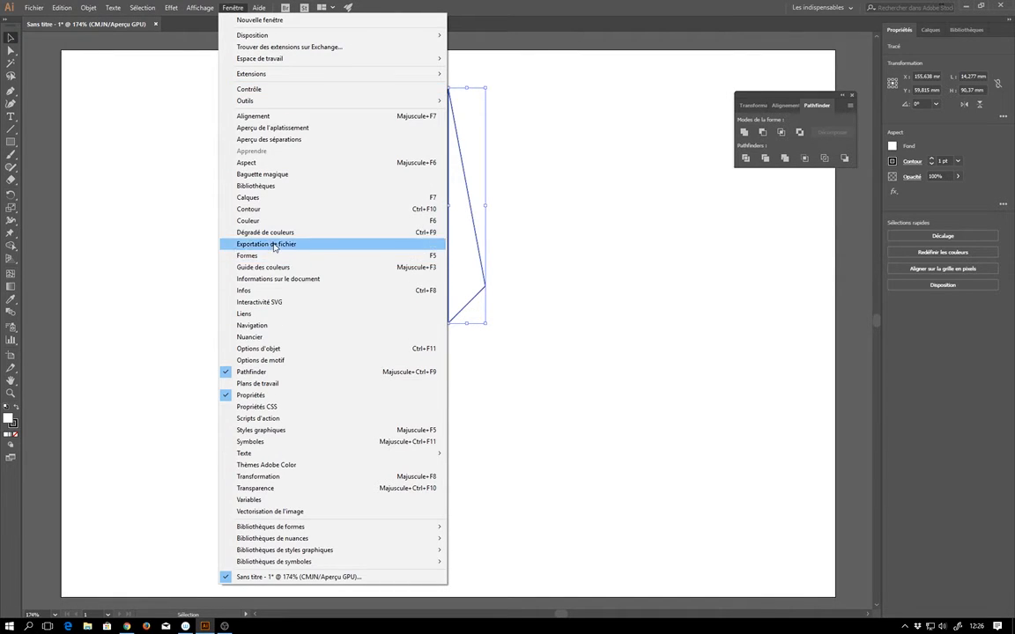
{"action": "left_click", "coordinate": [265, 336]}
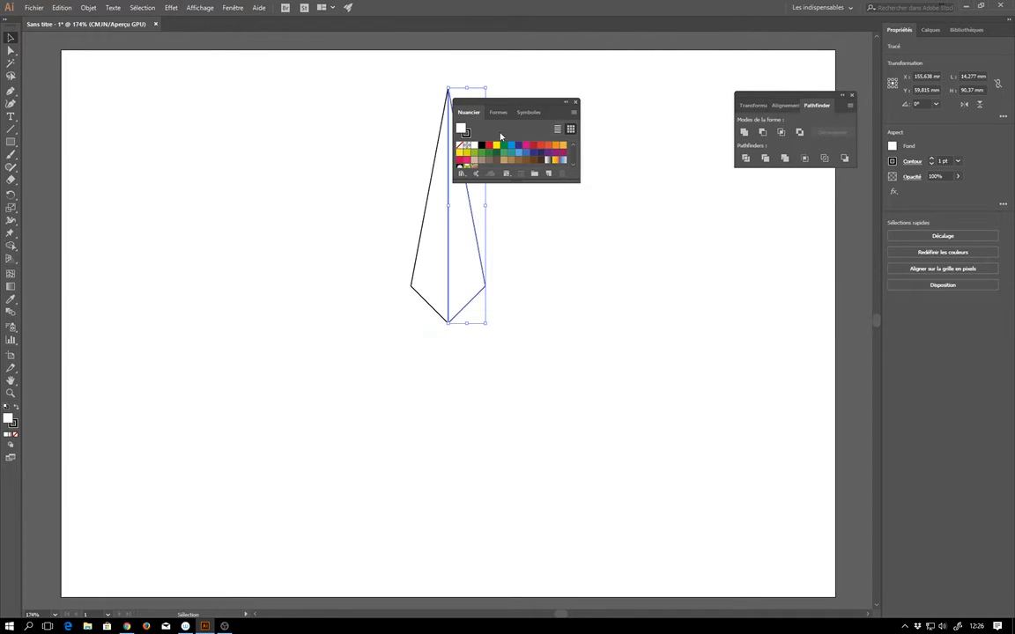
{"action": "left_click_drag", "start_coordinate": [754, 253], "coordinate": [791, 229]}
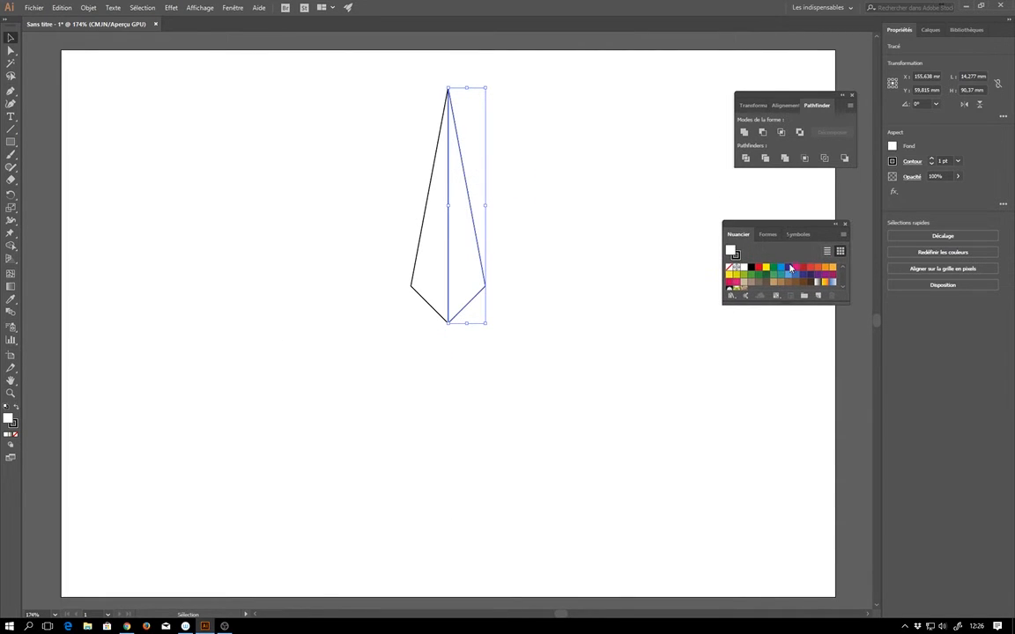
{"action": "left_click", "coordinate": [796, 268]}
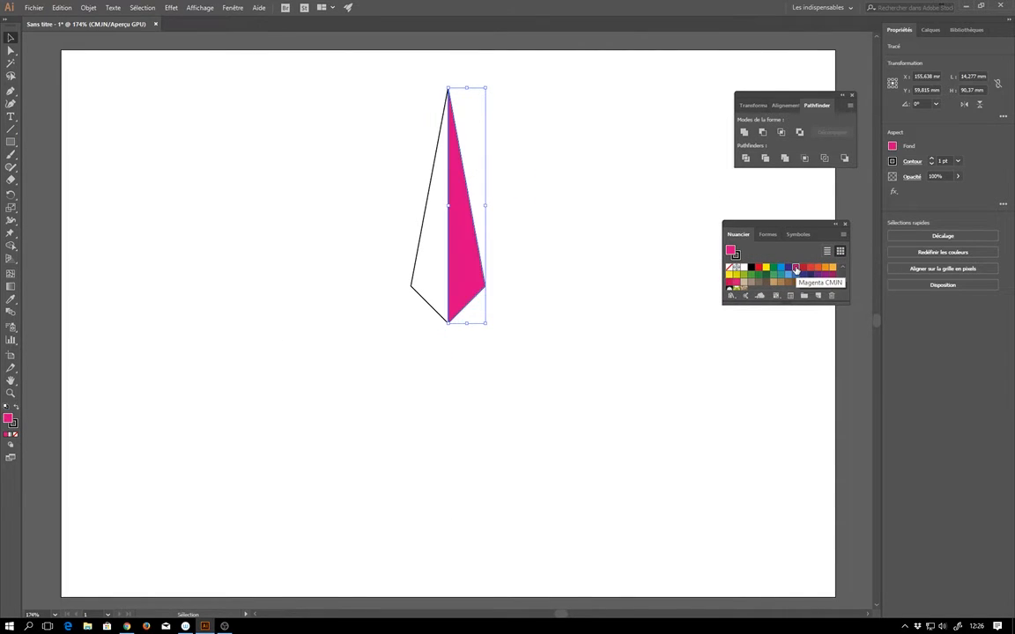
{"action": "left_click", "coordinate": [608, 201]}
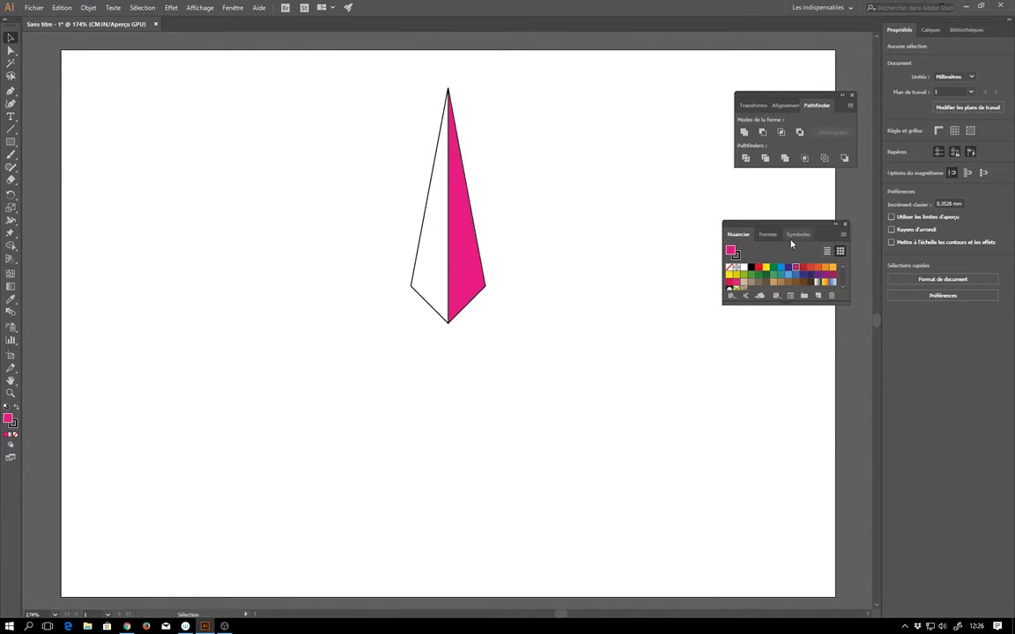
Group the white and magenta halves of the kite into one object, with the swatches moved directly below the Pathfinder controls
{"action": "left_click_drag", "start_coordinate": [815, 227], "coordinate": [824, 188]}
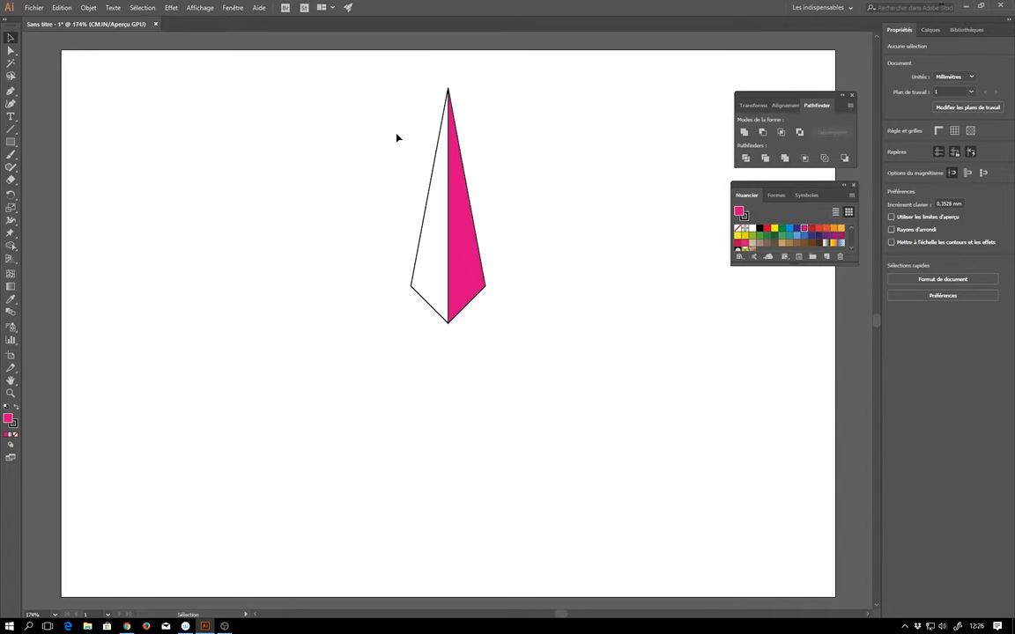
{"action": "left_click", "coordinate": [429, 203]}
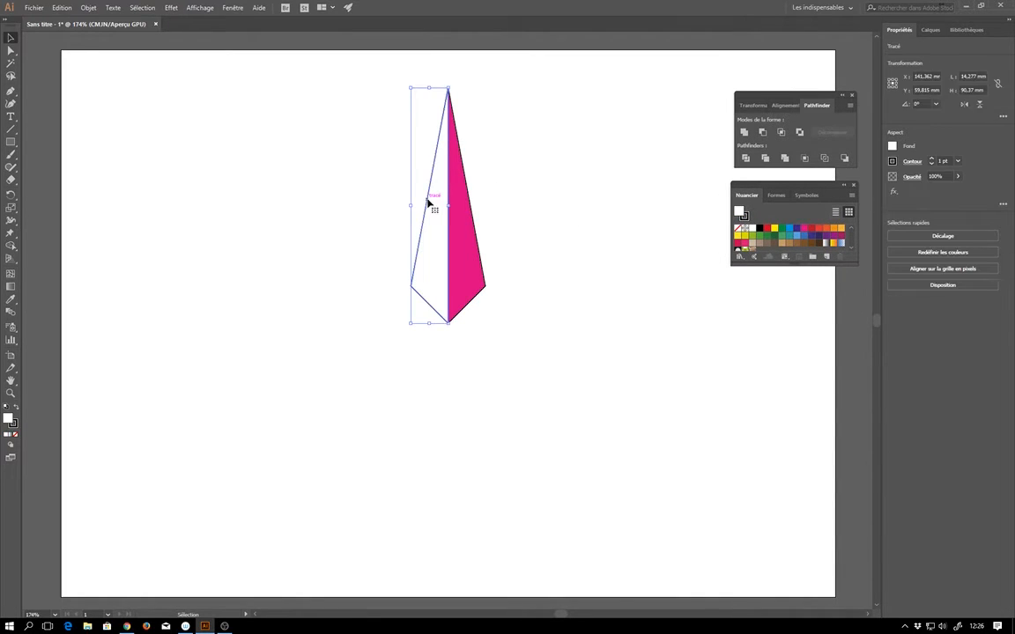
{"action": "left_click", "coordinate": [385, 167]}
{"action": "left_click_drag", "start_coordinate": [405, 181], "coordinate": [518, 220]}
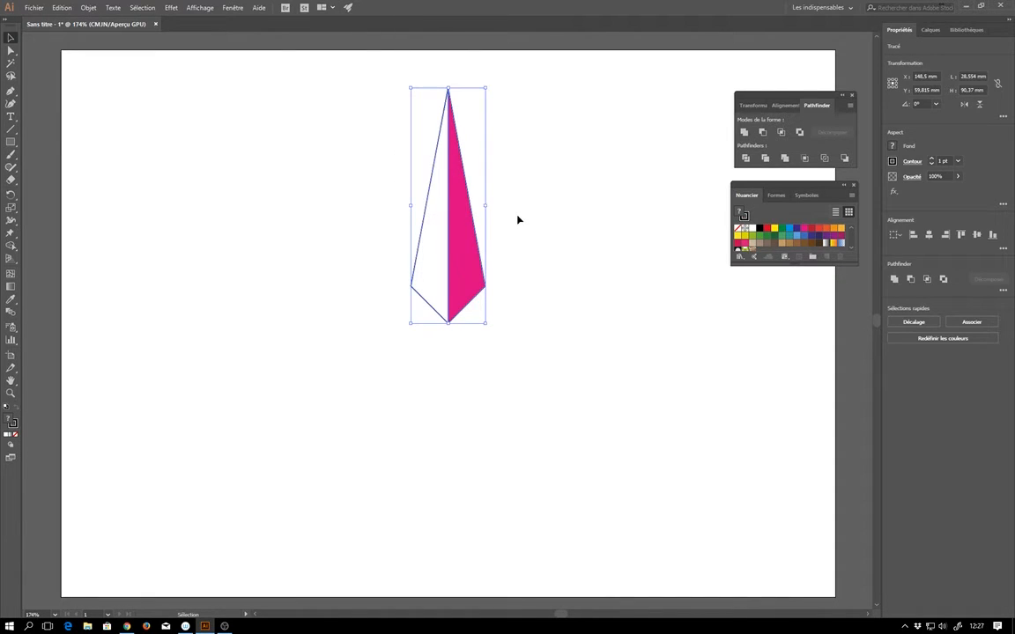
{"action": "right_click", "coordinate": [471, 236]}
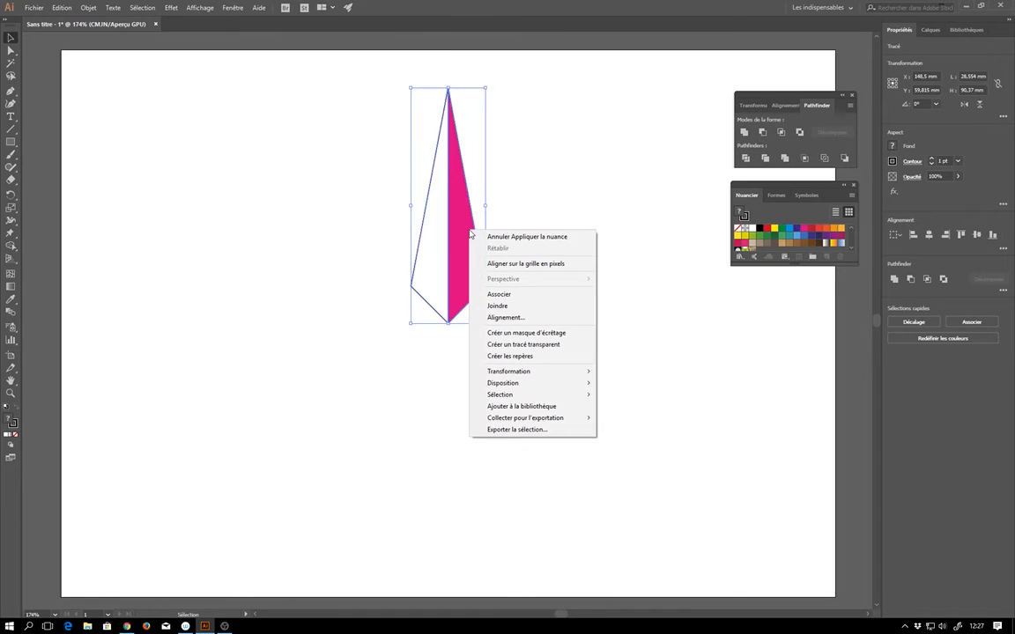
{"action": "left_click", "coordinate": [513, 297]}
{"action": "left_click", "coordinate": [544, 170]}
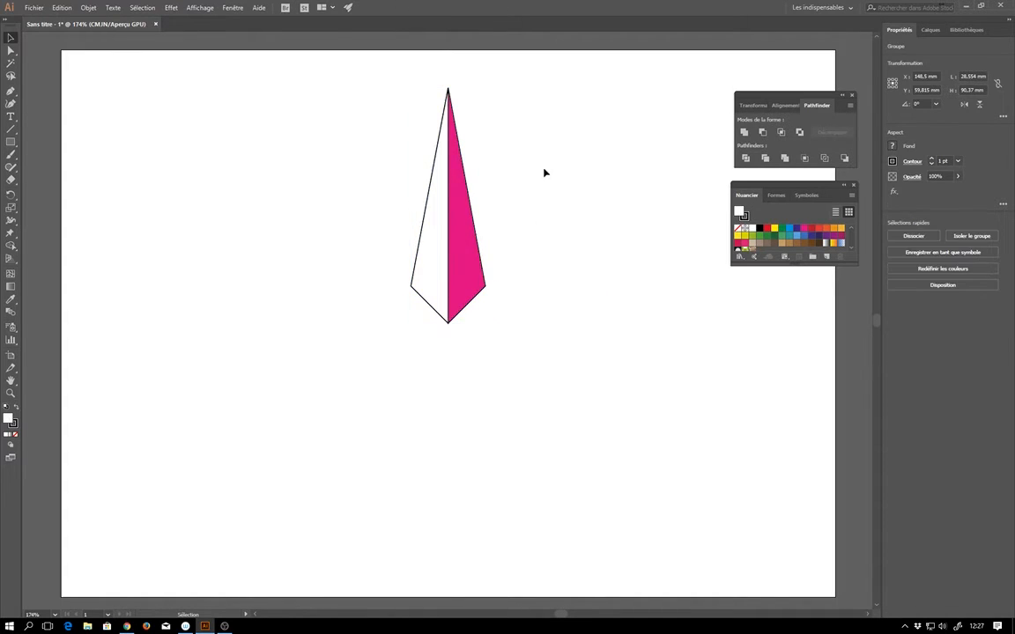
{"action": "left_click", "coordinate": [455, 248]}
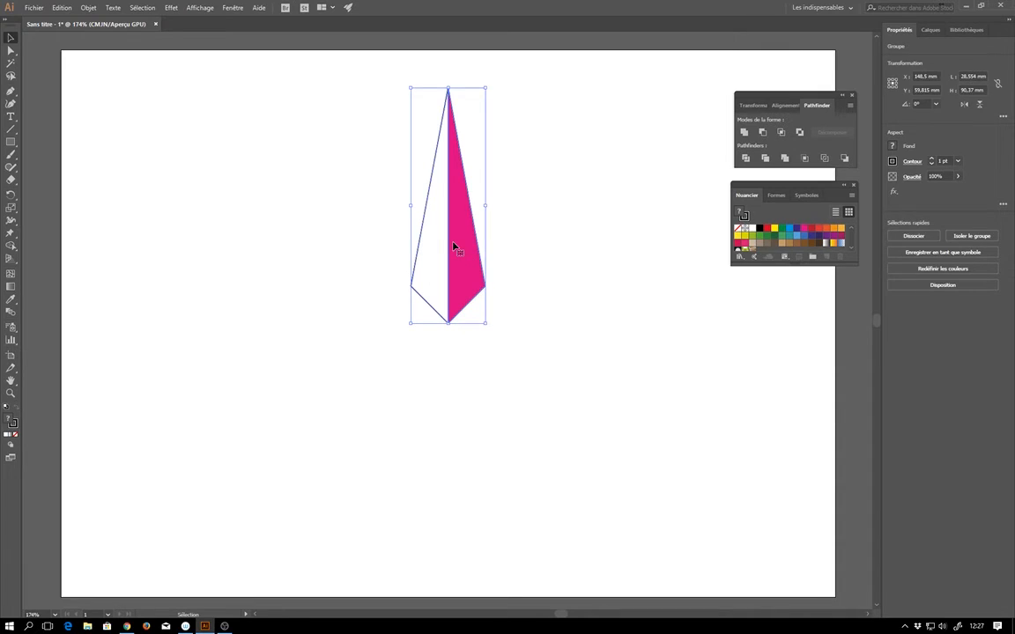
{"action": "left_click", "coordinate": [546, 220]}
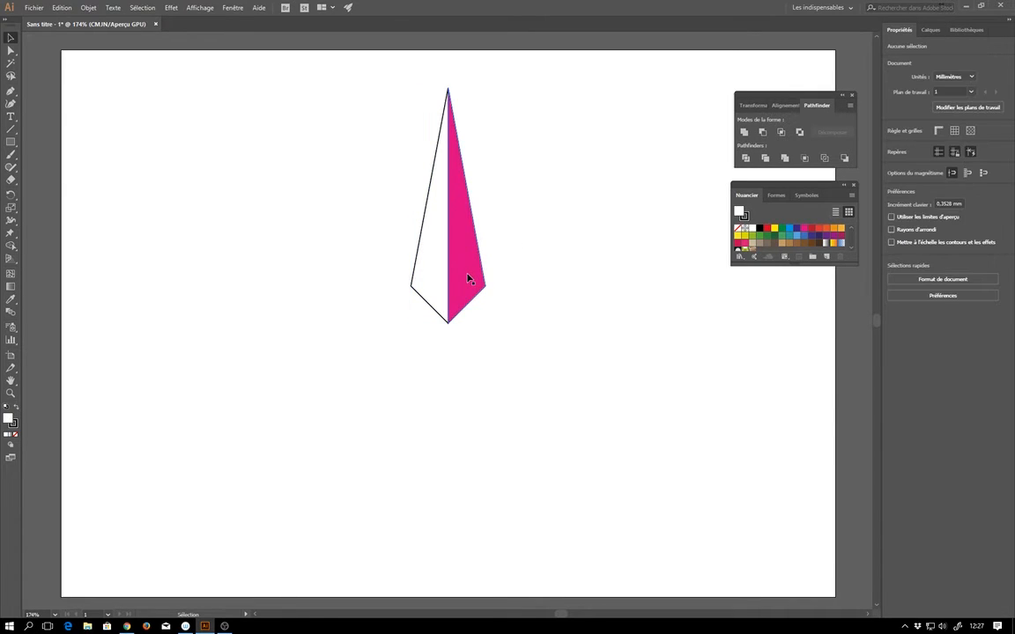
Try rotating the kite group freely about its centre, and undo the rotation
{"action": "left_click", "coordinate": [468, 279]}
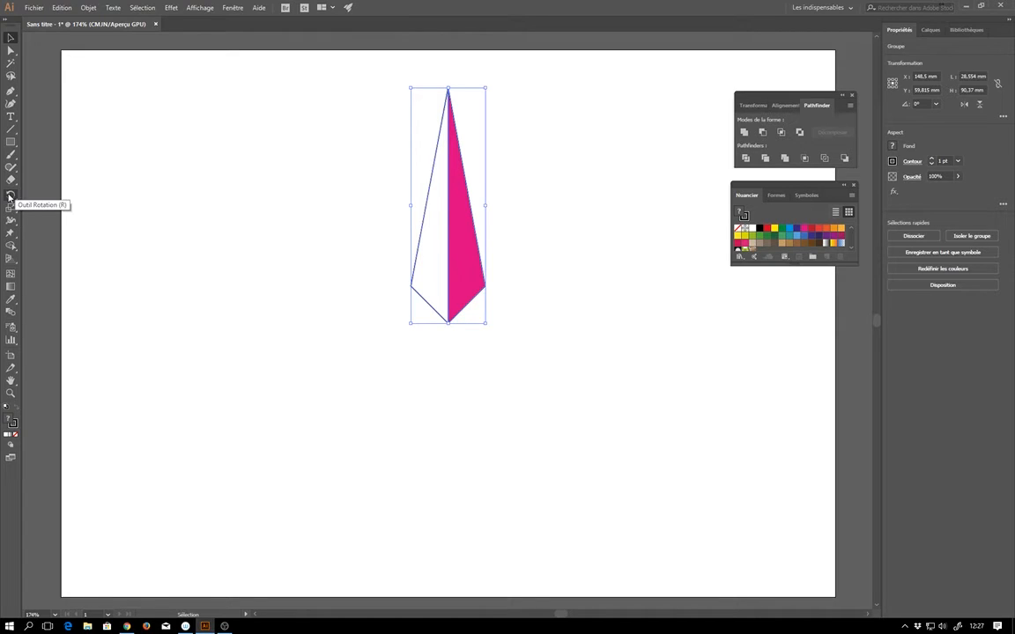
{"action": "left_click", "coordinate": [10, 197]}
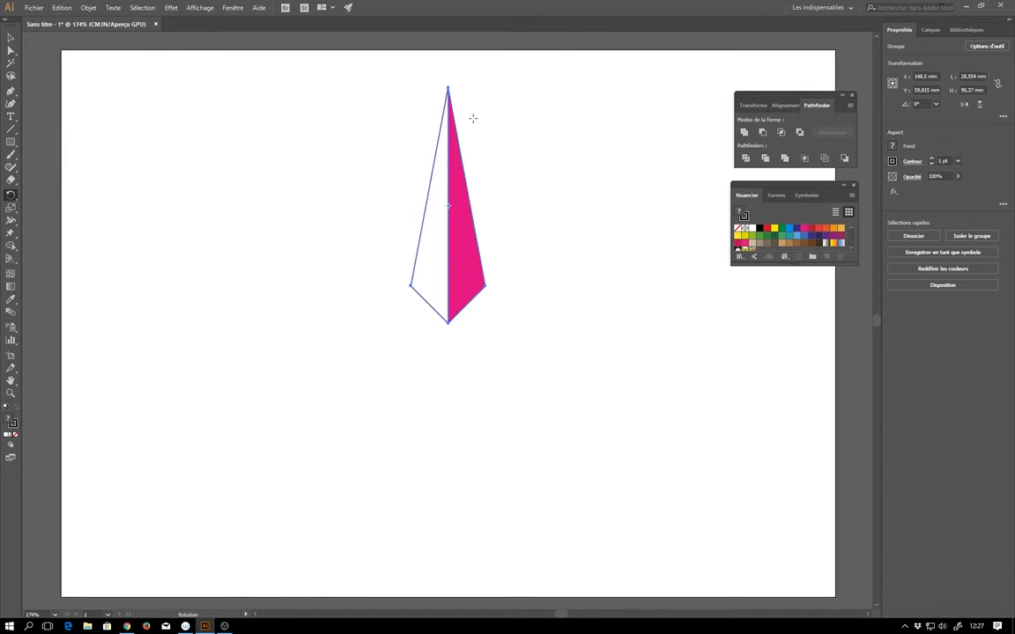
{"action": "left_click_drag", "start_coordinate": [461, 87], "coordinate": [555, 202]}
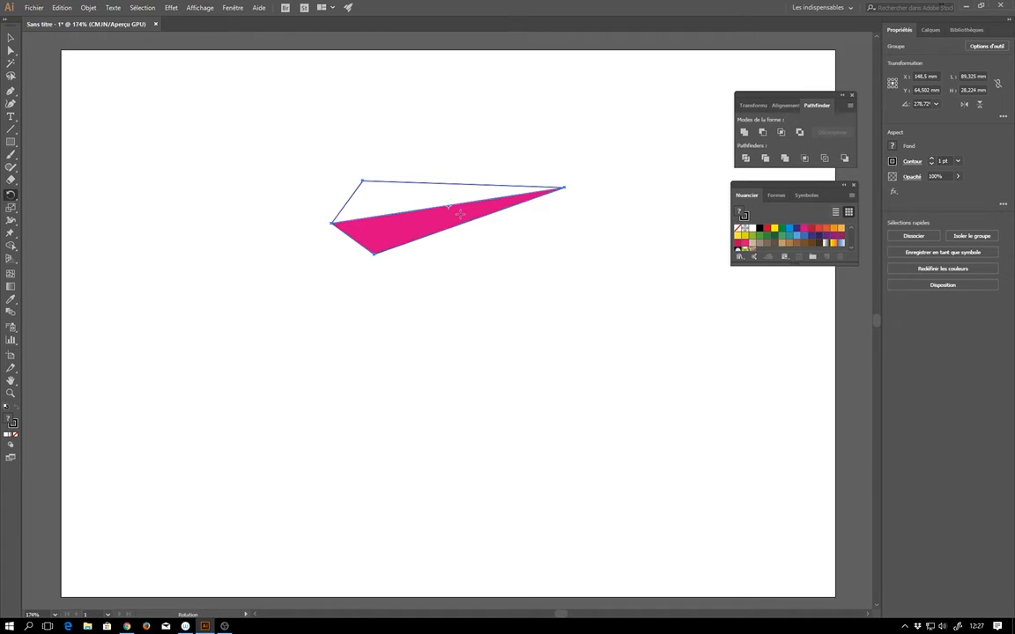
{"action": "key", "text": "v"}
{"action": "key", "text": "ctrl+z"}
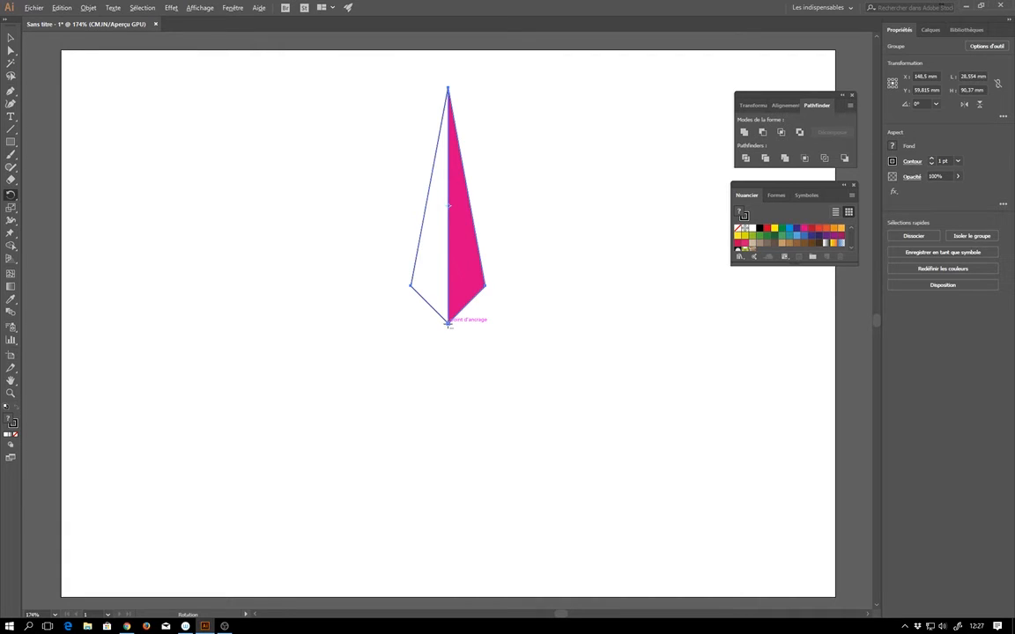
Create a copy of the kite group rotated 90° about its bottom anchor point
{"action": "left_click", "coordinate": [447, 322], "text": "alt"}
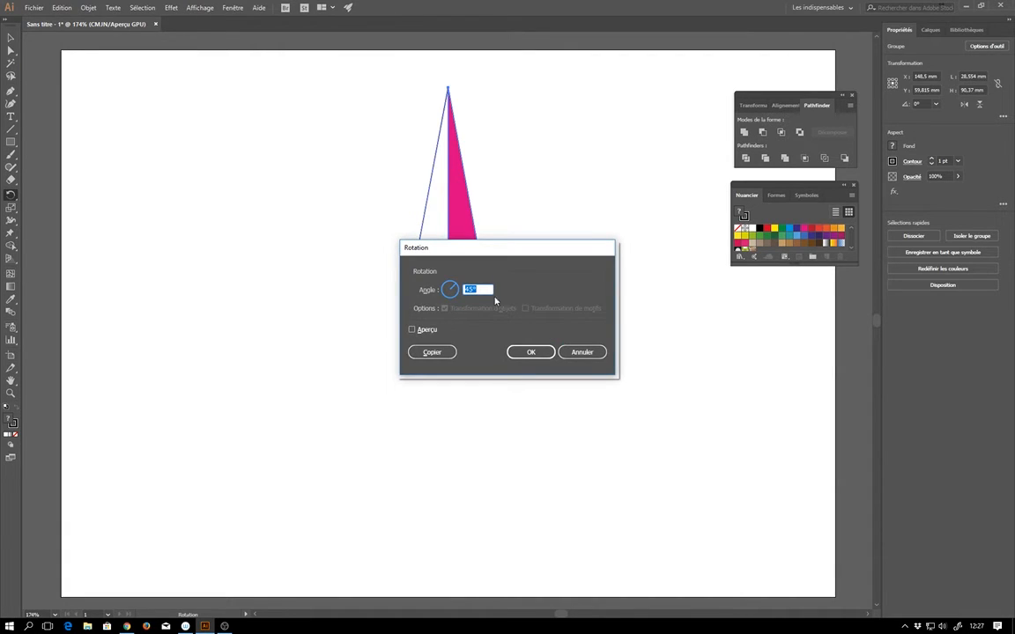
{"action": "left_click_drag", "start_coordinate": [427, 225], "coordinate": [618, 325]}
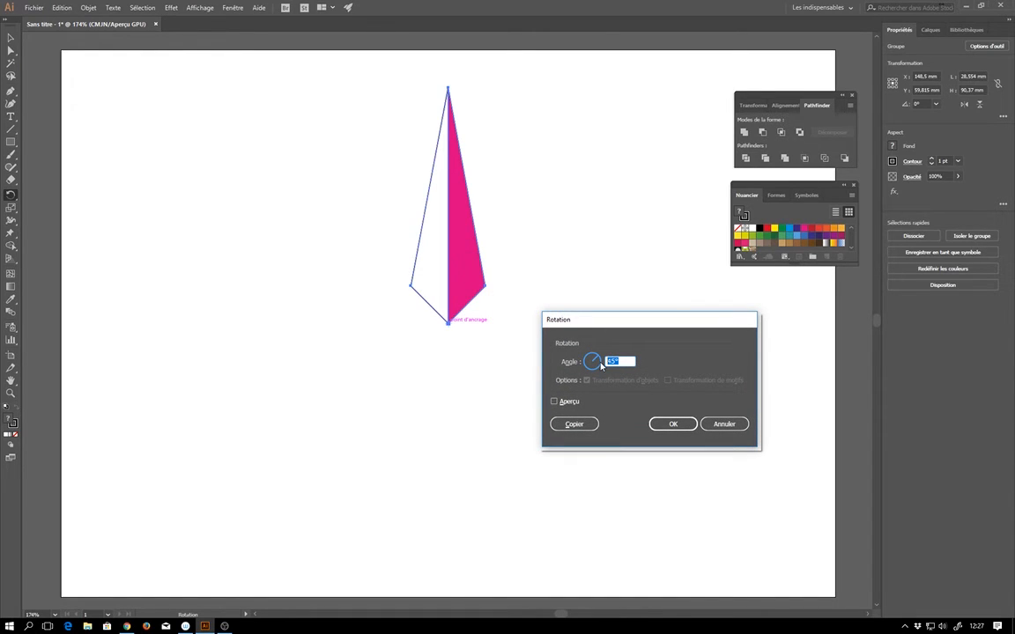
{"action": "type", "text": "90"}
{"action": "left_click", "coordinate": [575, 425]}
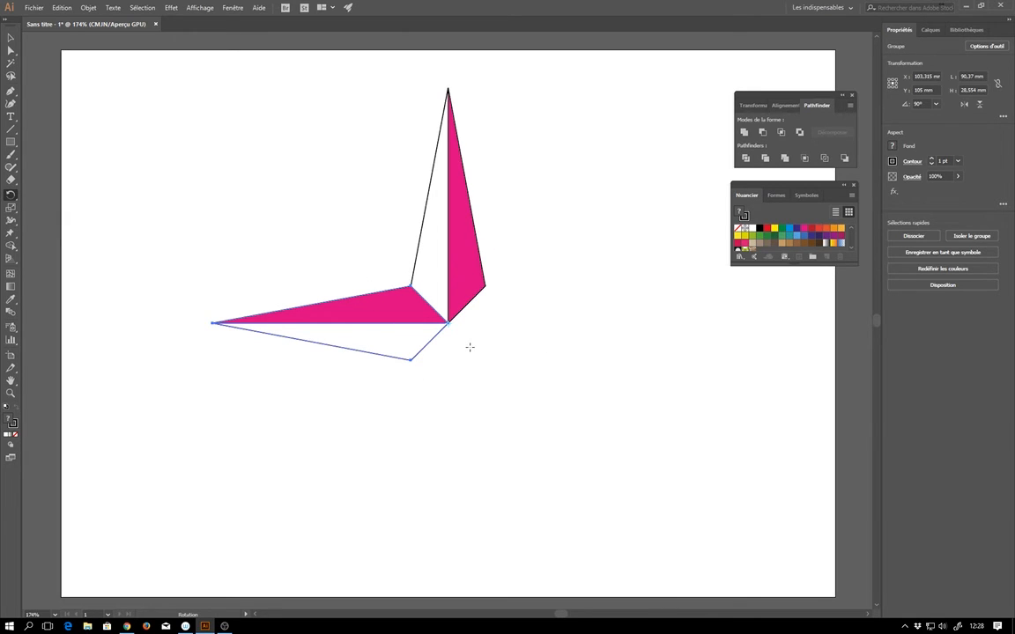
Repeat the rotated-copy transformation twice to complete a four-pointed star, and deselect it
{"action": "left_click", "coordinate": [63, 8]}
{"action": "mouse_move", "coordinate": [88, 8]}
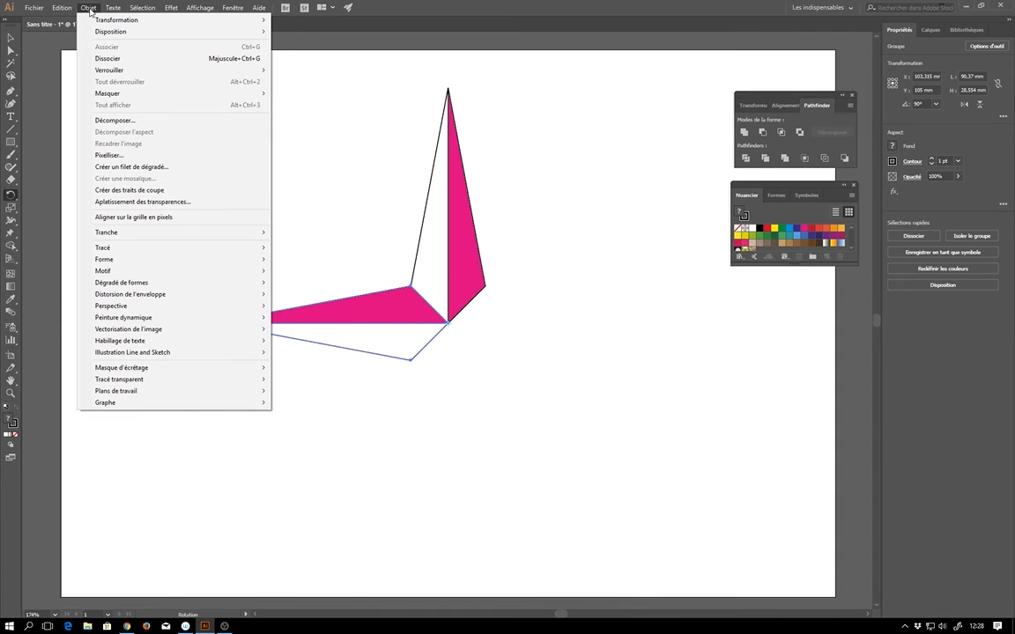
{"action": "mouse_move", "coordinate": [119, 21]}
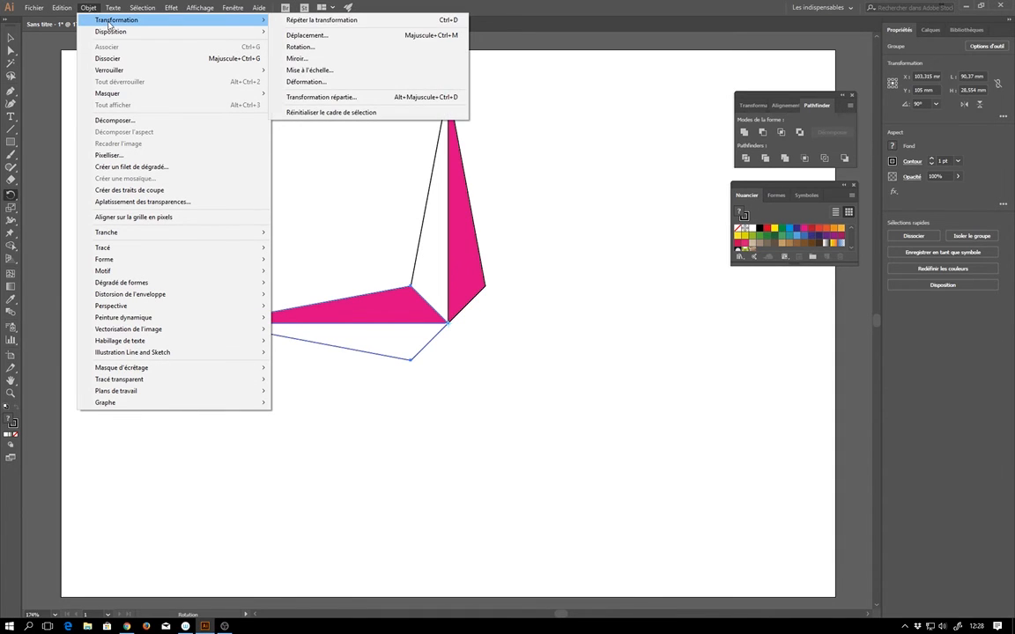
{"action": "left_click", "coordinate": [363, 21]}
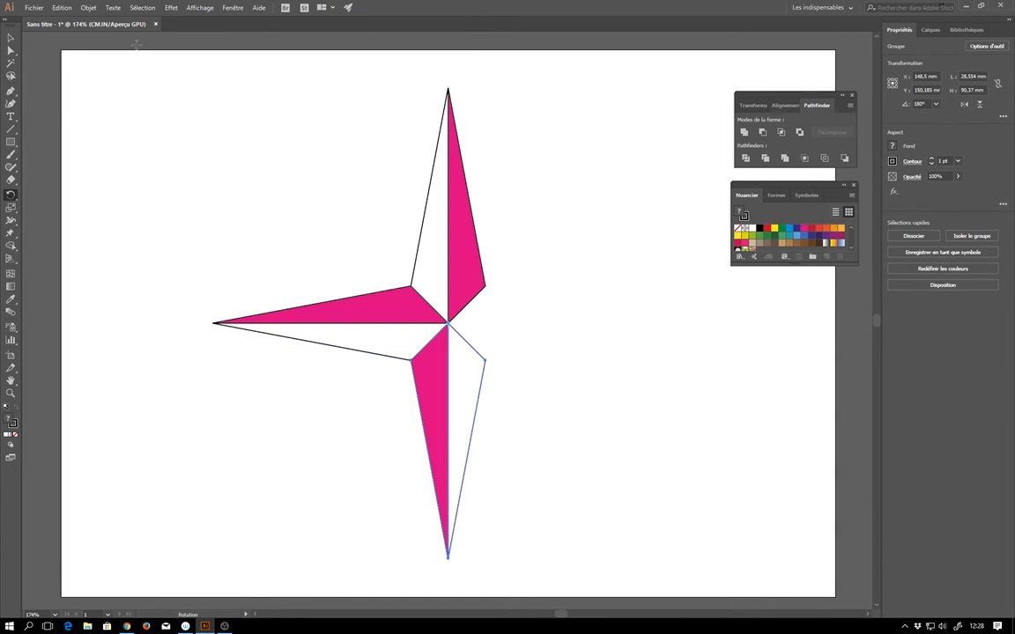
{"action": "key", "text": "ctrl"}
{"action": "key", "text": "ctrl+d"}
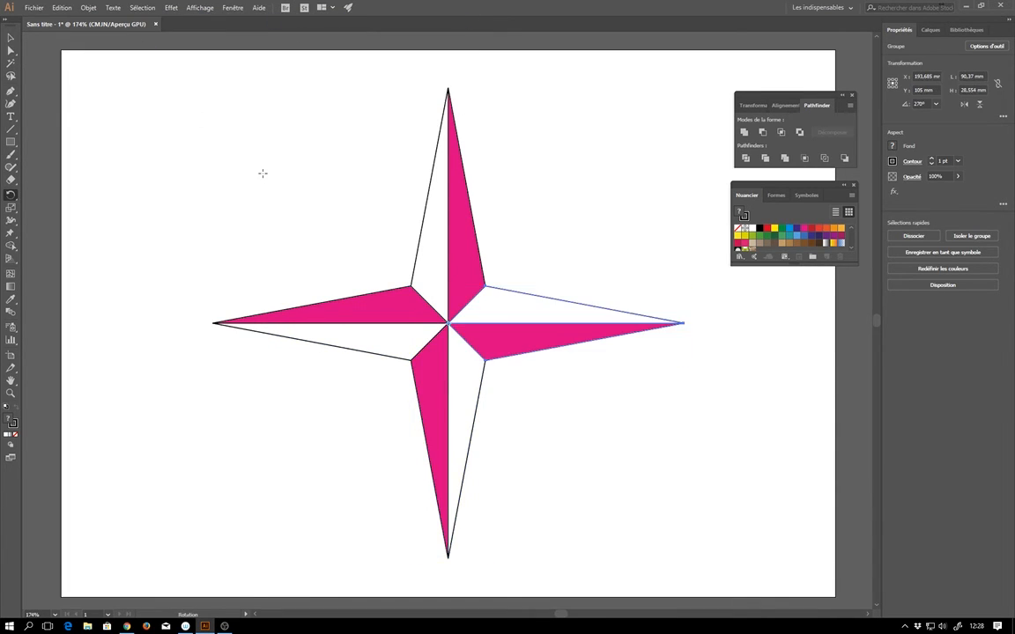
{"action": "key", "text": "v"}
{"action": "left_click", "coordinate": [507, 265]}
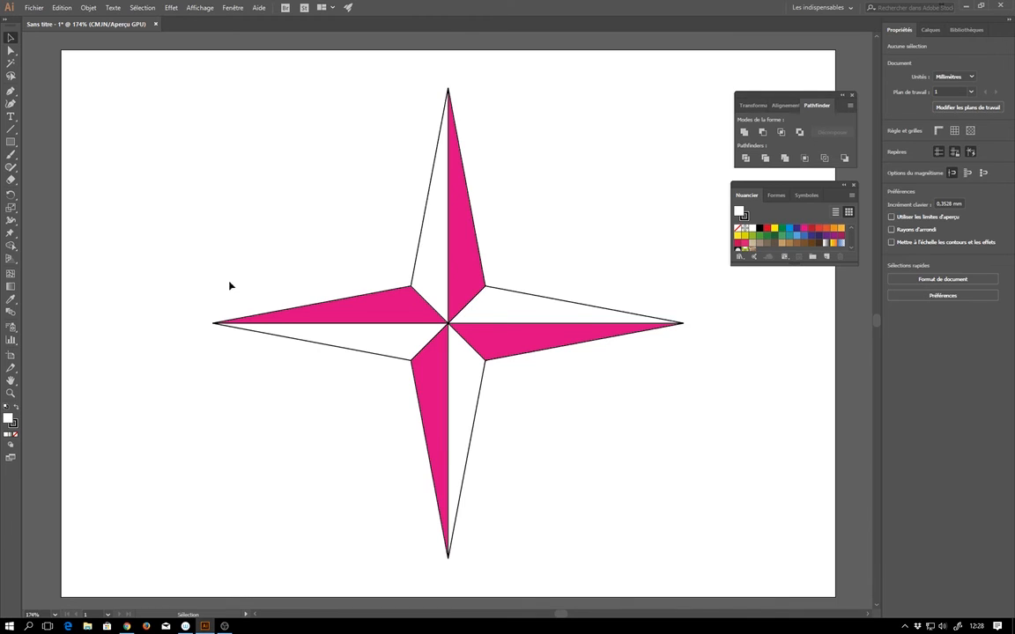
Group the four kites of the star into a single object
{"action": "left_click_drag", "start_coordinate": [365, 245], "coordinate": [572, 433]}
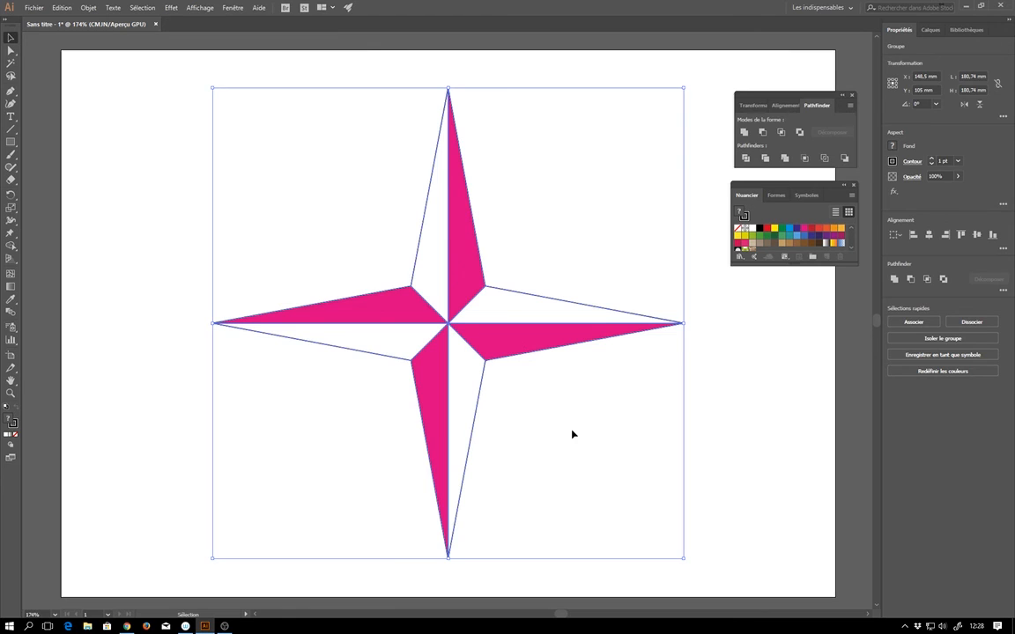
{"action": "left_click", "coordinate": [727, 347]}
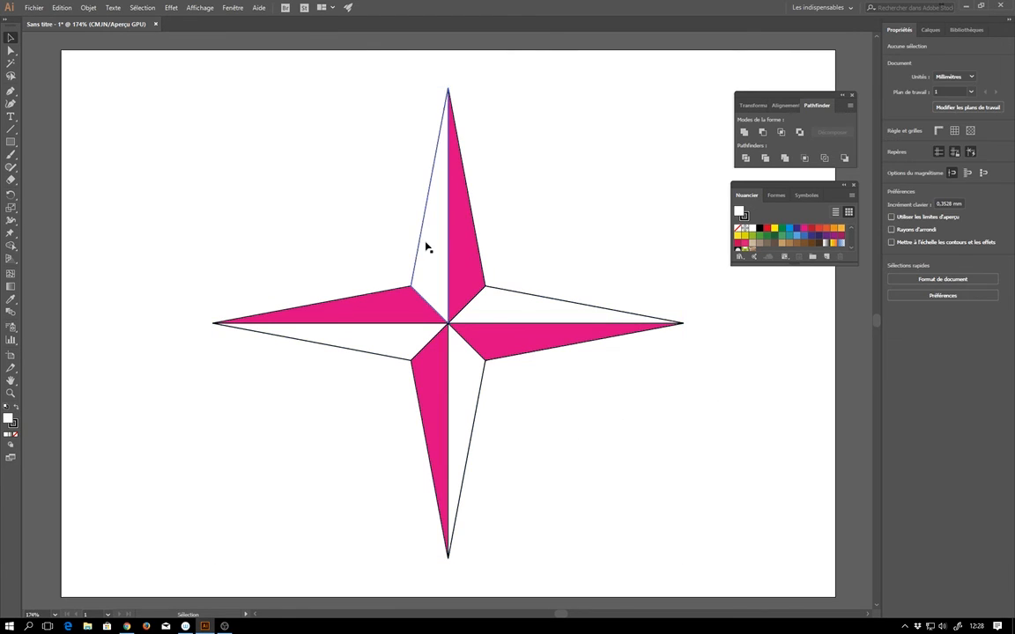
{"action": "left_click_drag", "start_coordinate": [369, 225], "coordinate": [536, 416]}
{"action": "right_click", "coordinate": [492, 345]}
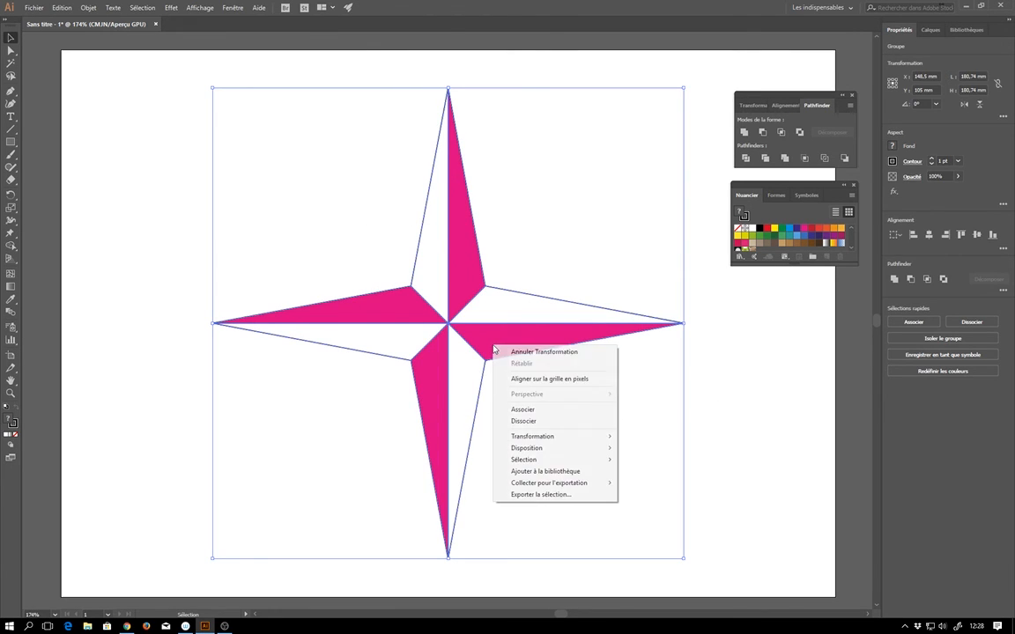
{"action": "left_click", "coordinate": [545, 411]}
{"action": "left_click", "coordinate": [709, 405]}
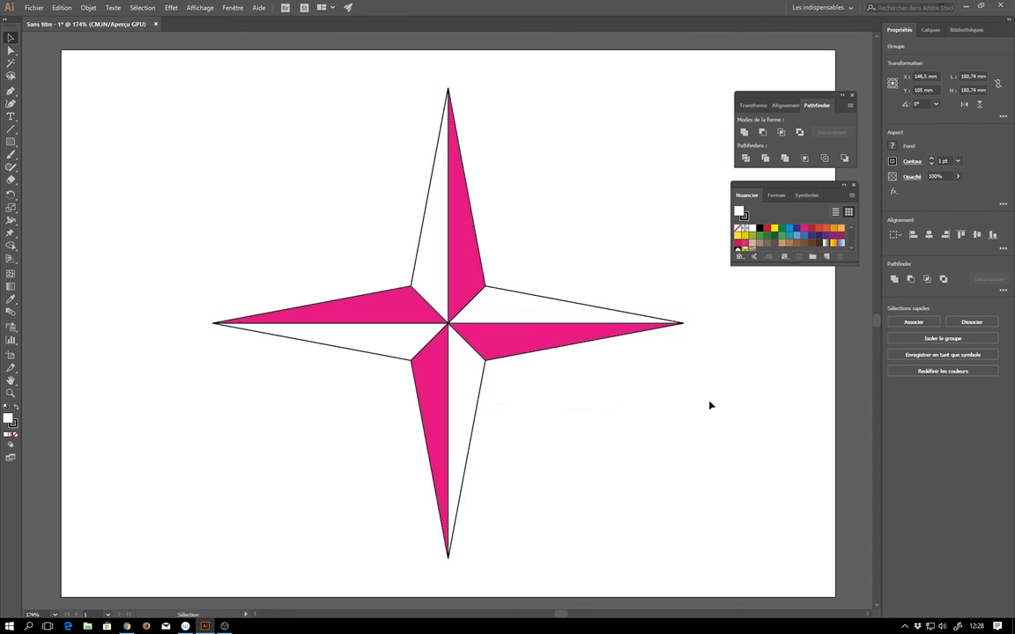
Create a copy of the whole star rotated 45° about its centre
{"action": "left_click", "coordinate": [480, 326]}
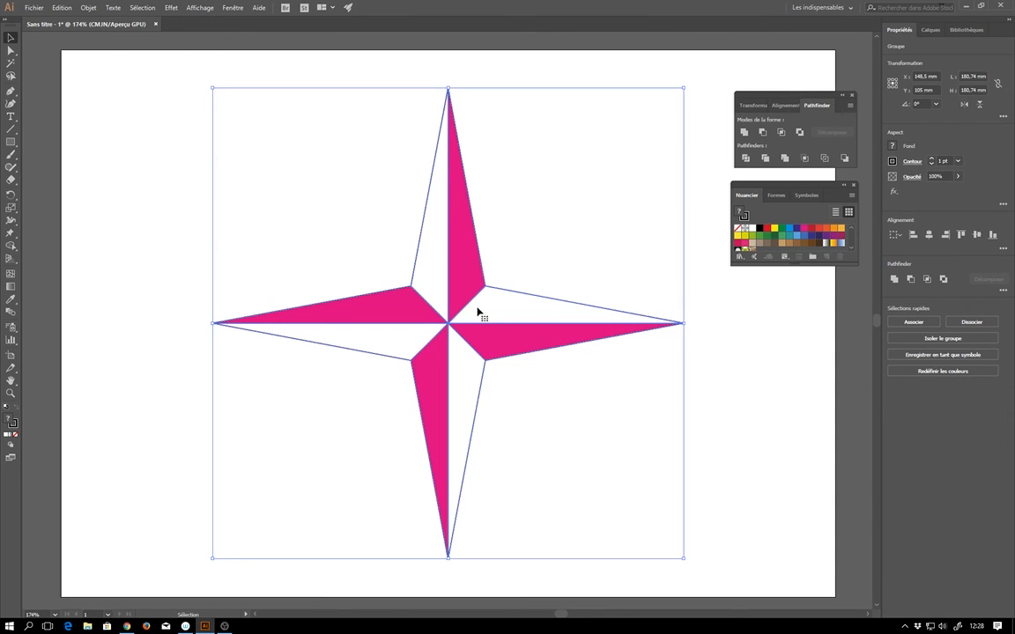
{"action": "right_click", "coordinate": [499, 316]}
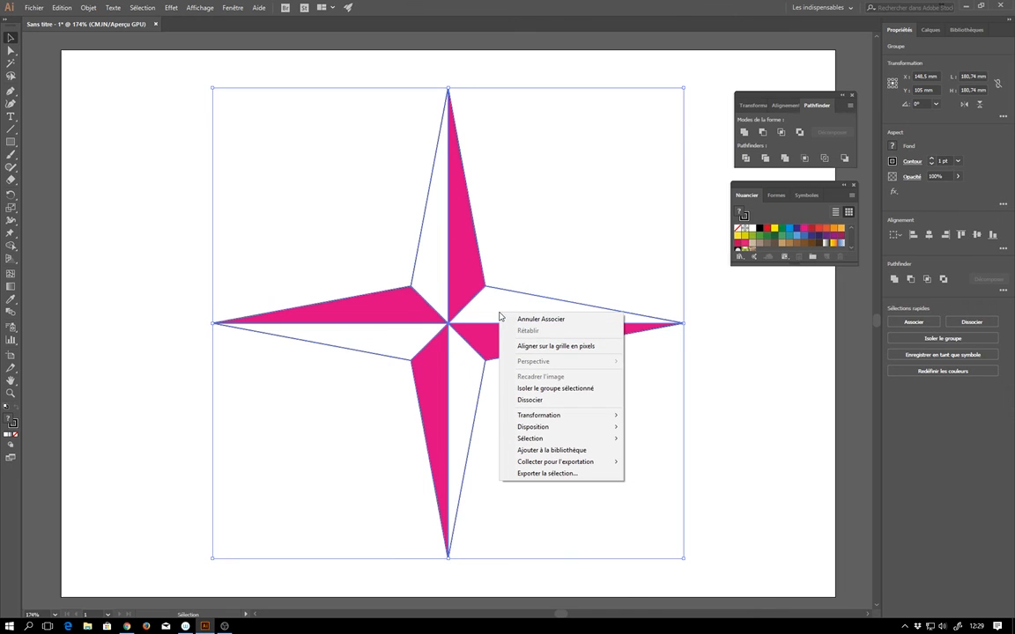
{"action": "mouse_move", "coordinate": [564, 415]}
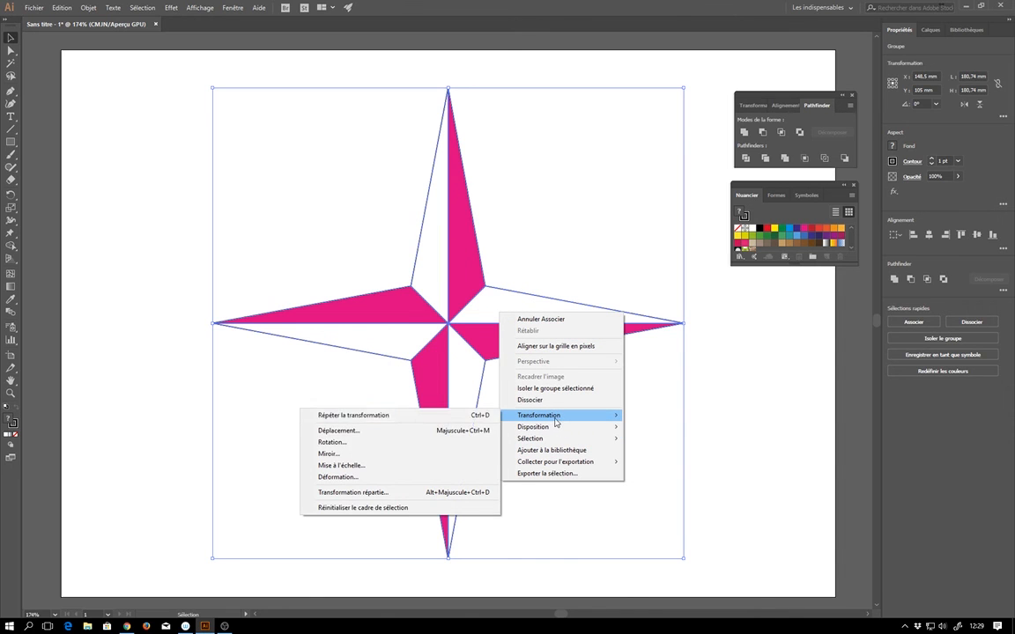
{"action": "left_click", "coordinate": [379, 442]}
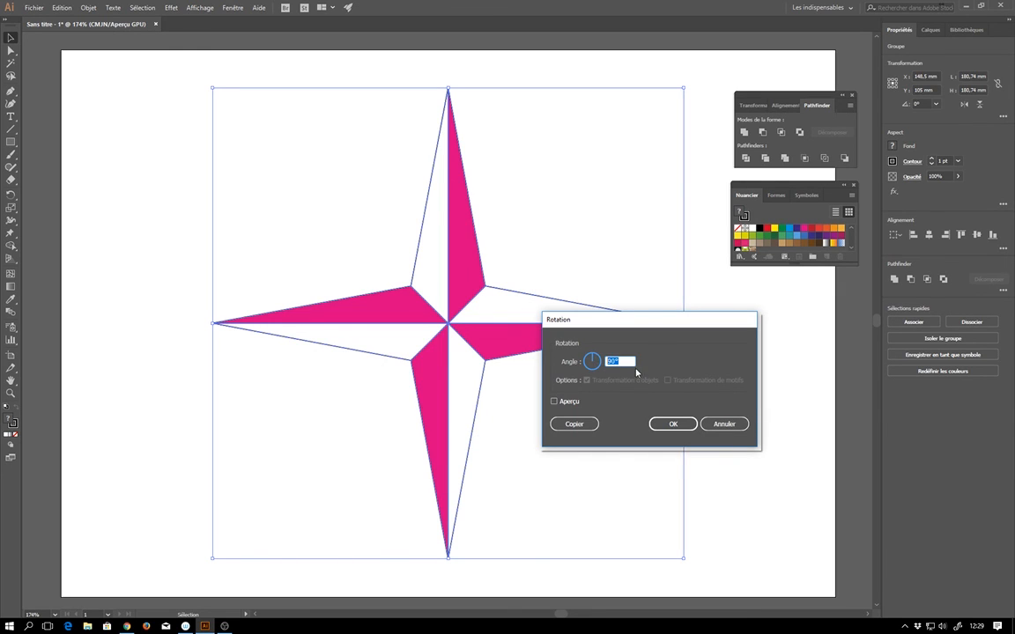
{"action": "type", "text": "45"}
{"action": "left_click", "coordinate": [574, 424]}
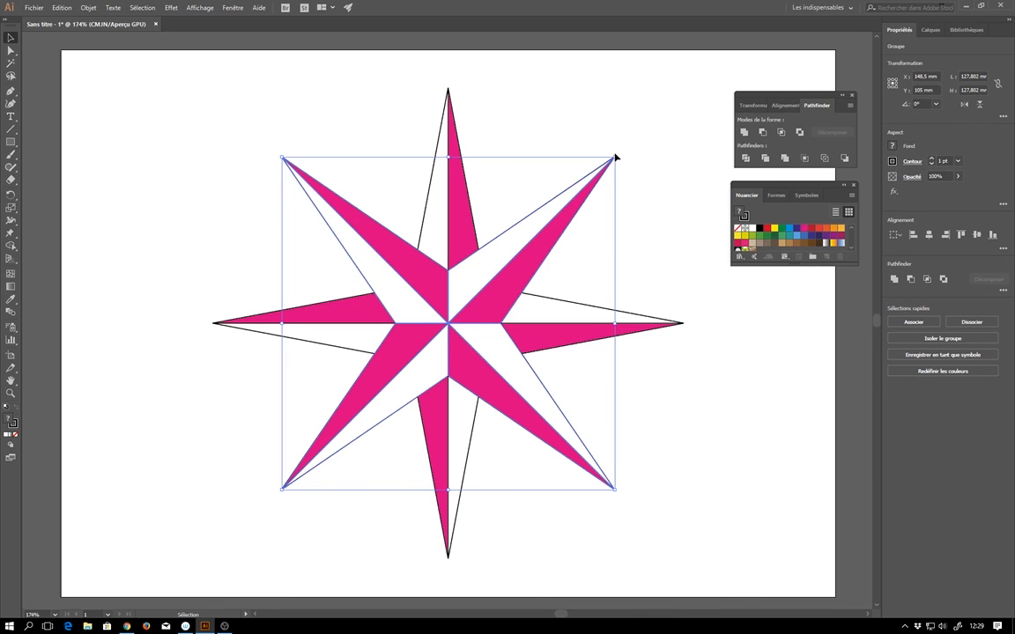
Scale the rotated star copy down proportionally from its centre to about 94 mm wide and high
{"action": "key", "text": "shift"}
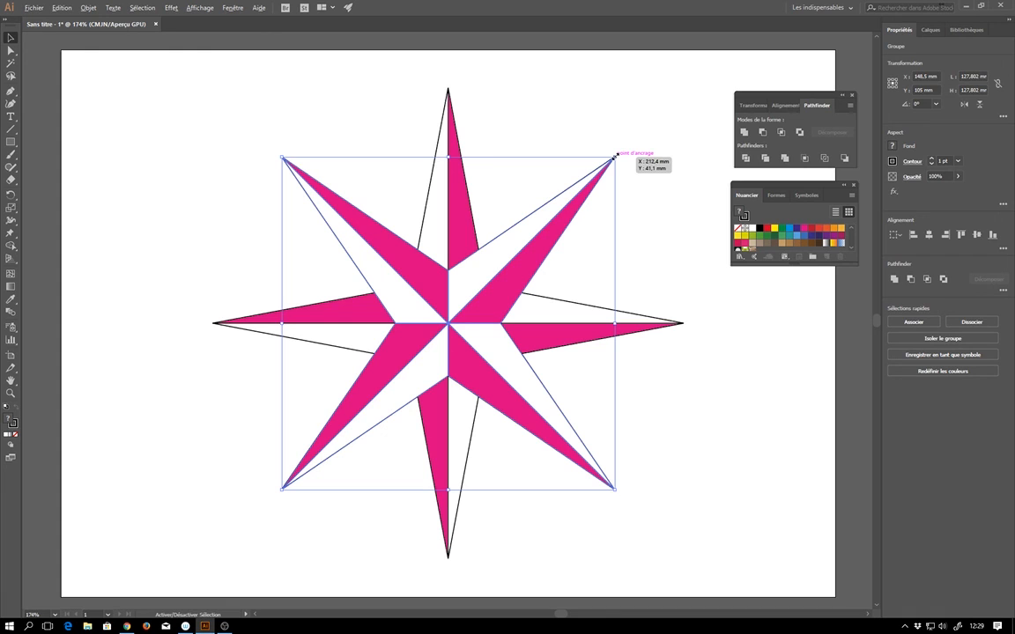
{"action": "left_click_drag", "start_coordinate": [615, 156], "coordinate": [573, 187]}
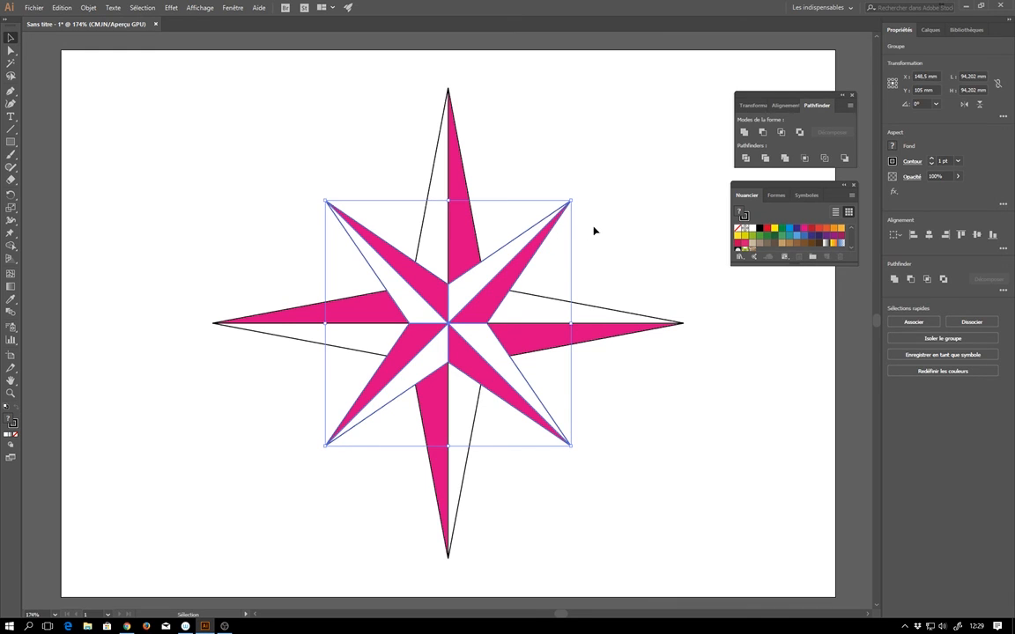
{"action": "left_click", "coordinate": [660, 245]}
Send the smaller diagonal star to the back, behind the large star, and clear the selection
{"action": "left_click", "coordinate": [512, 290]}
{"action": "right_click", "coordinate": [507, 282]}
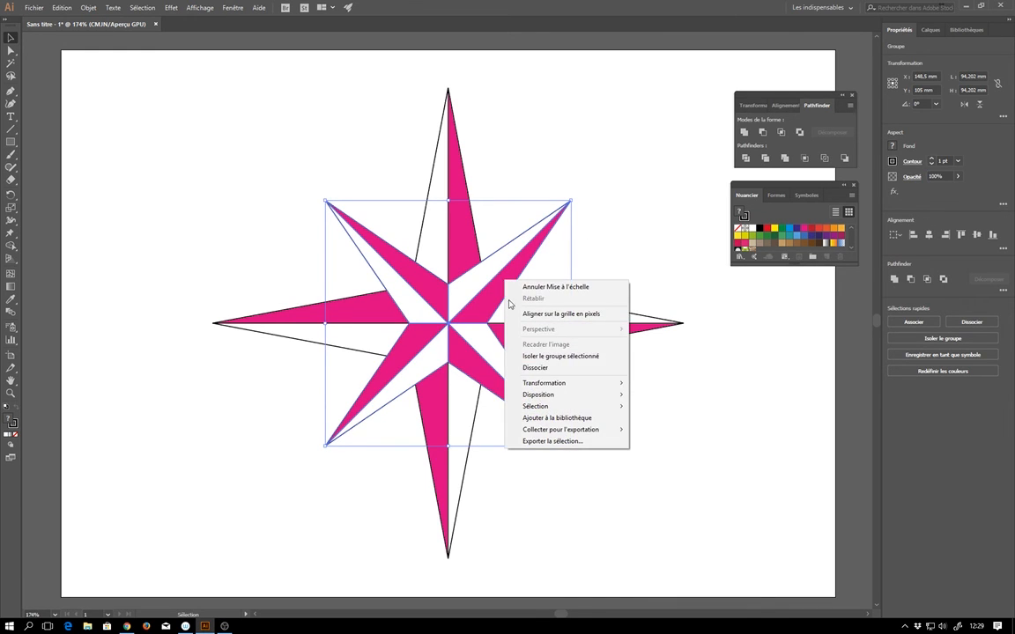
{"action": "mouse_move", "coordinate": [547, 403]}
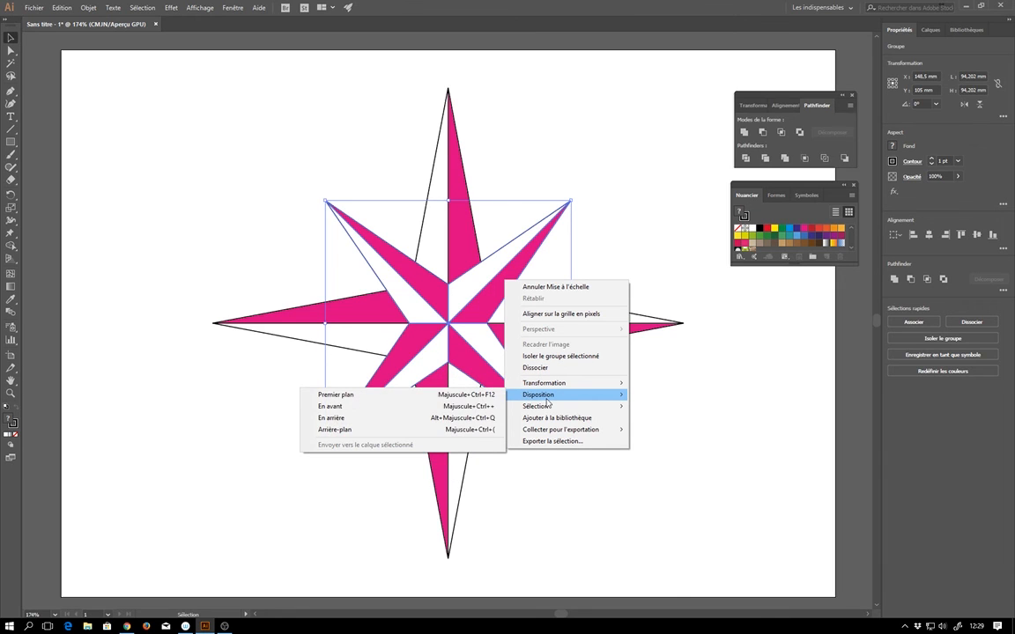
{"action": "left_click", "coordinate": [410, 429]}
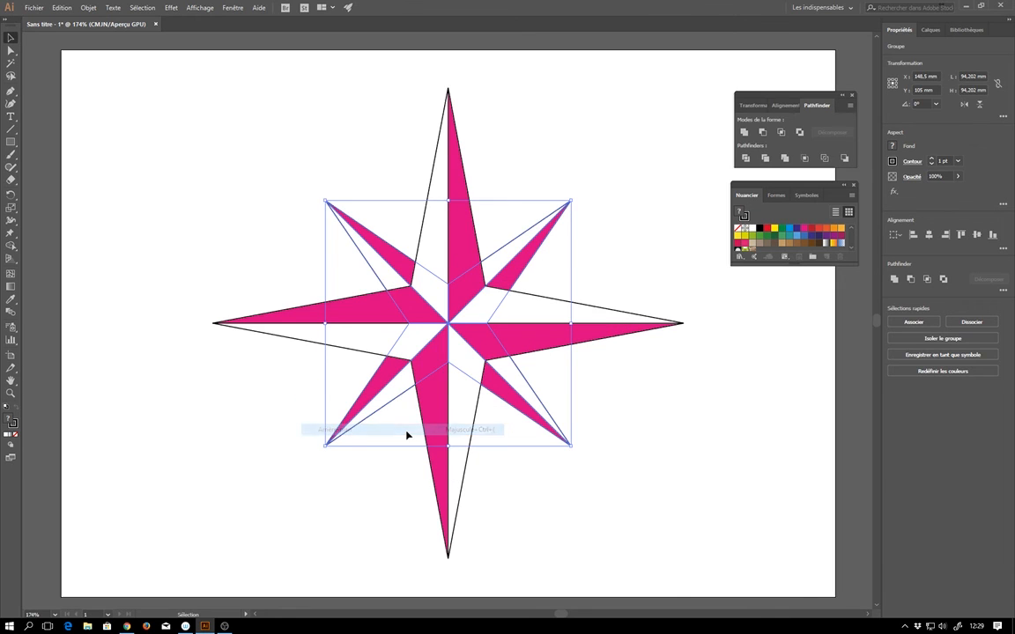
{"action": "left_click", "coordinate": [661, 189]}
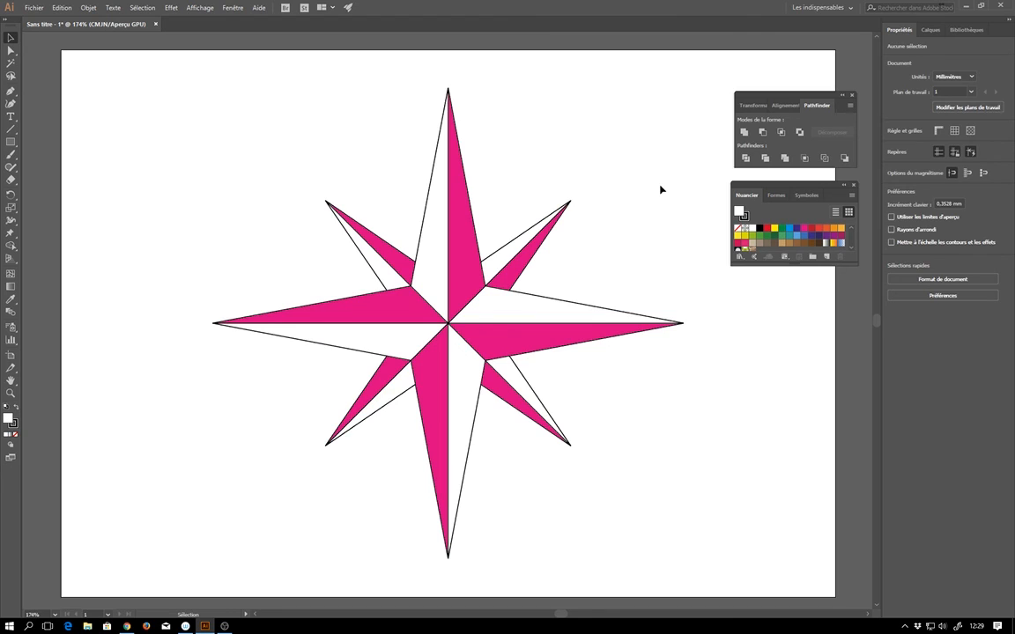